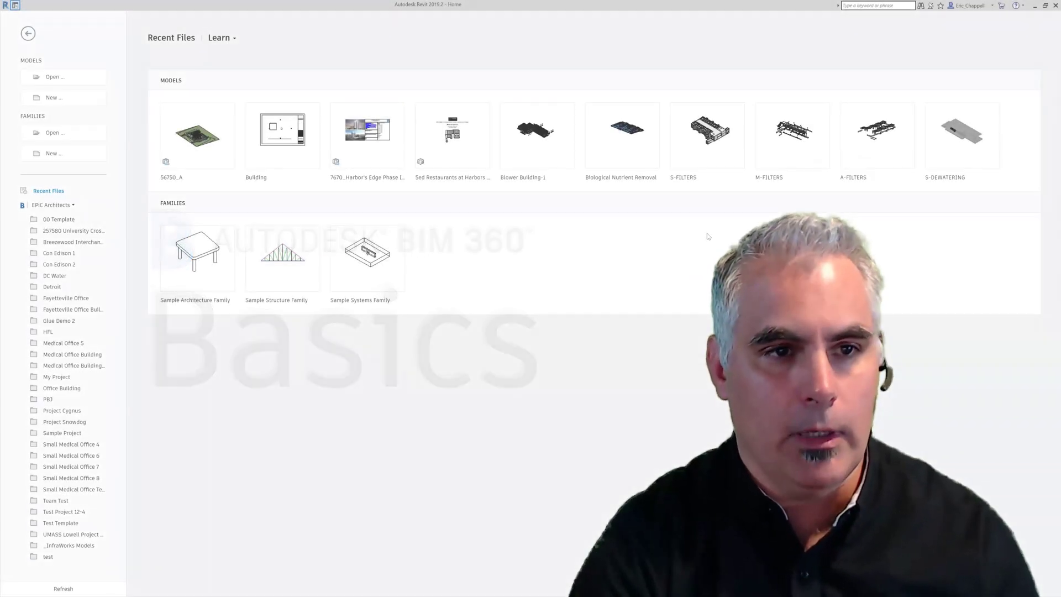
# Open 56750_A.rvt from the BIM 360 account EPIC Architects, in Project Cygnus > Project Files > Arch
pyautogui.click(53, 81)
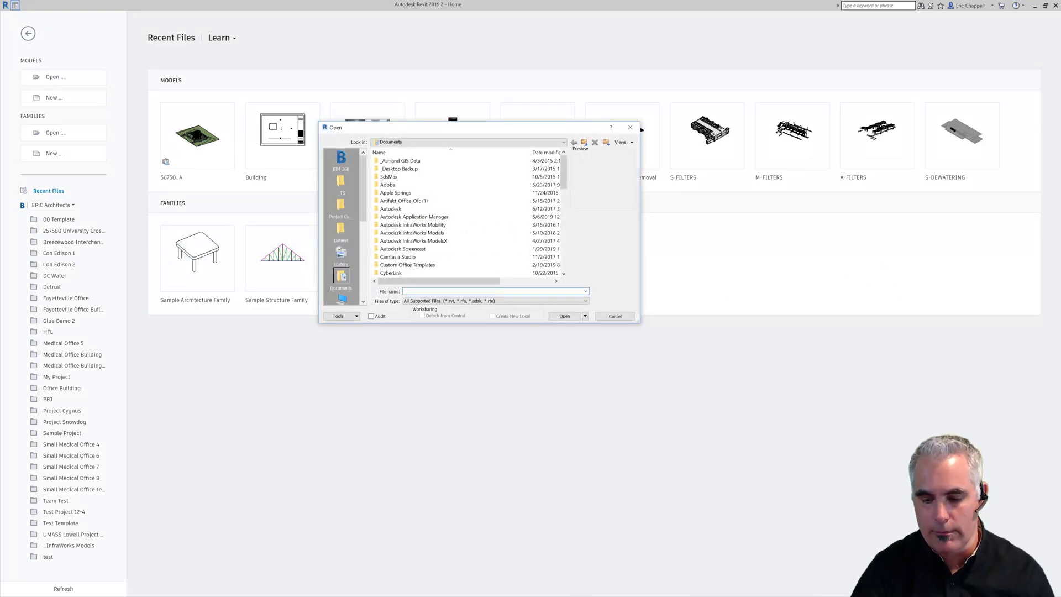
pyautogui.click(346, 165)
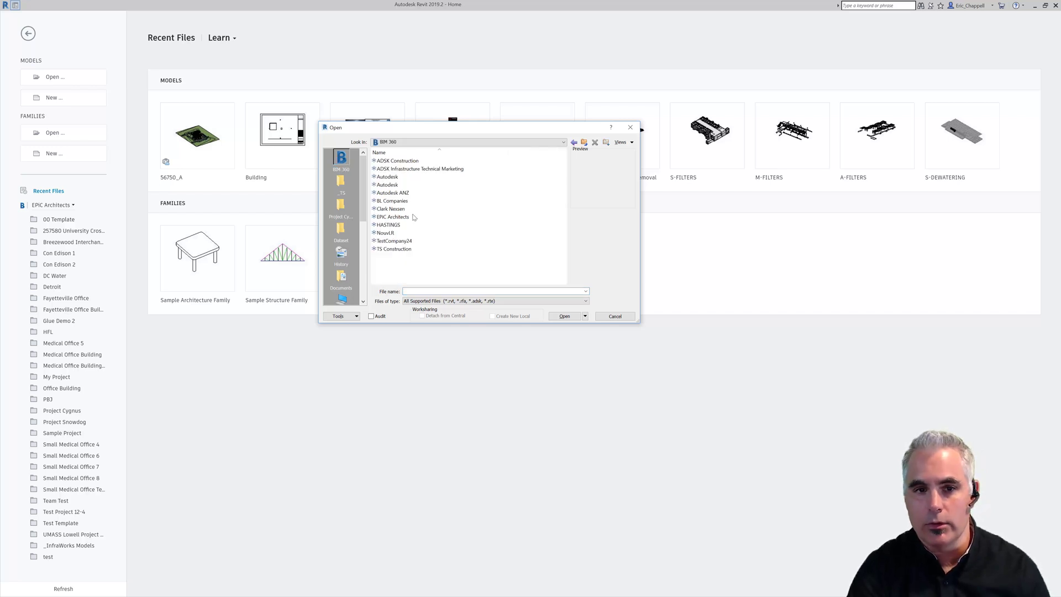
pyautogui.doubleClick(404, 217)
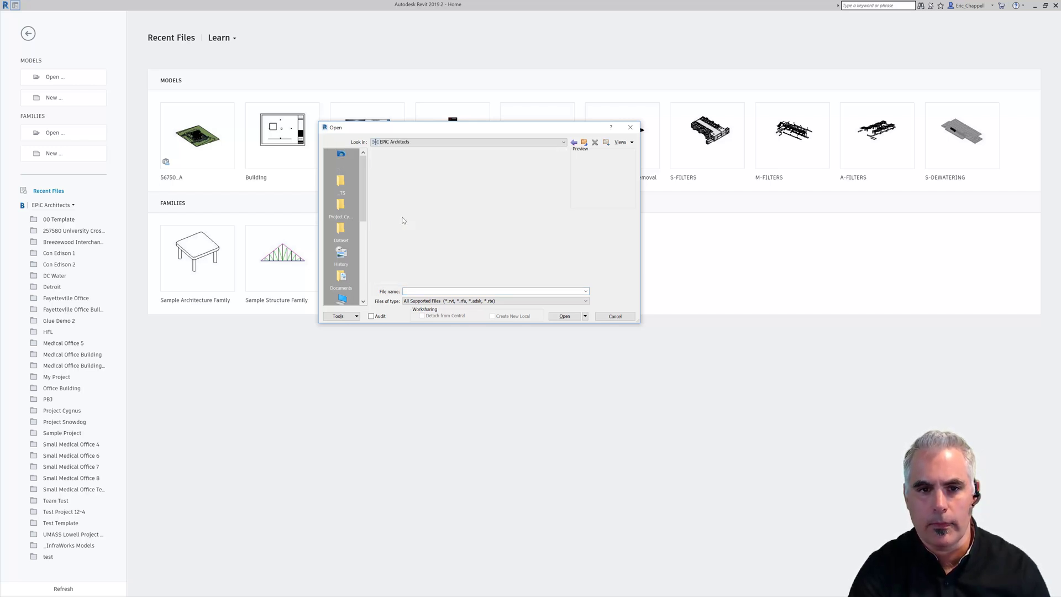
pyautogui.doubleClick(399, 176)
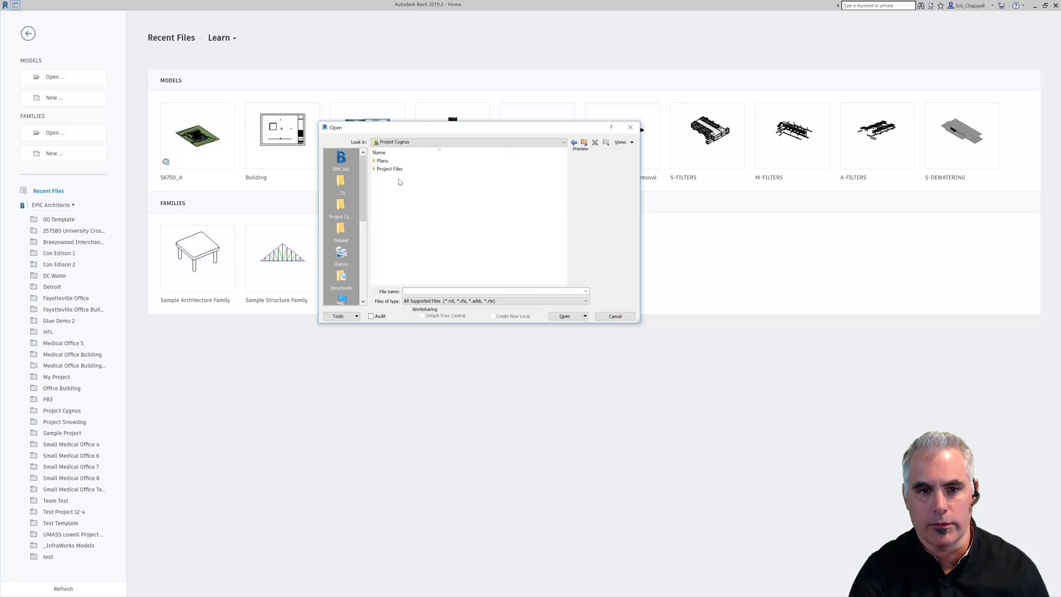
pyautogui.doubleClick(392, 169)
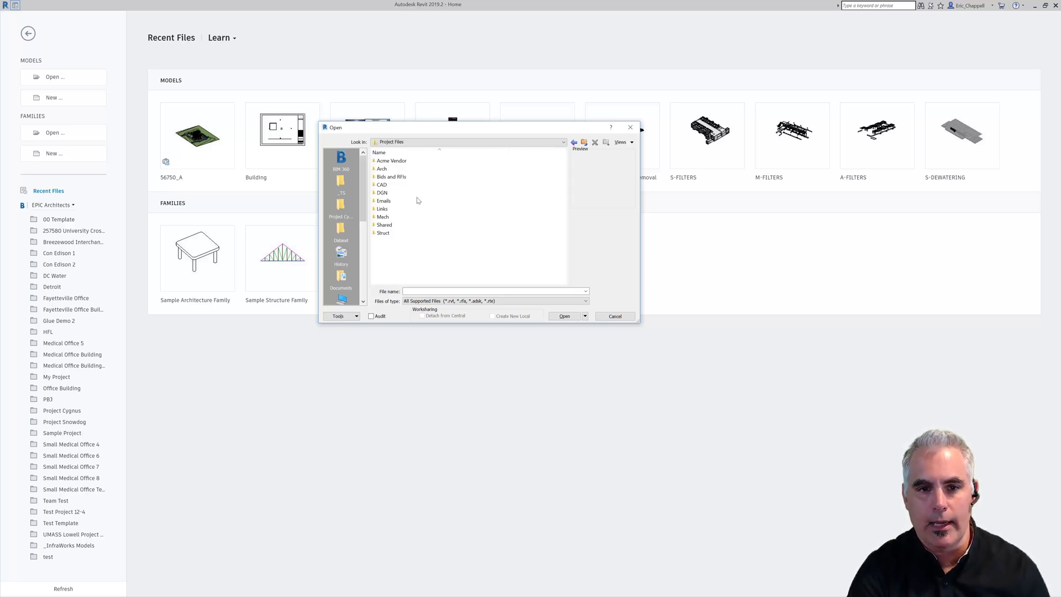
pyautogui.doubleClick(386, 169)
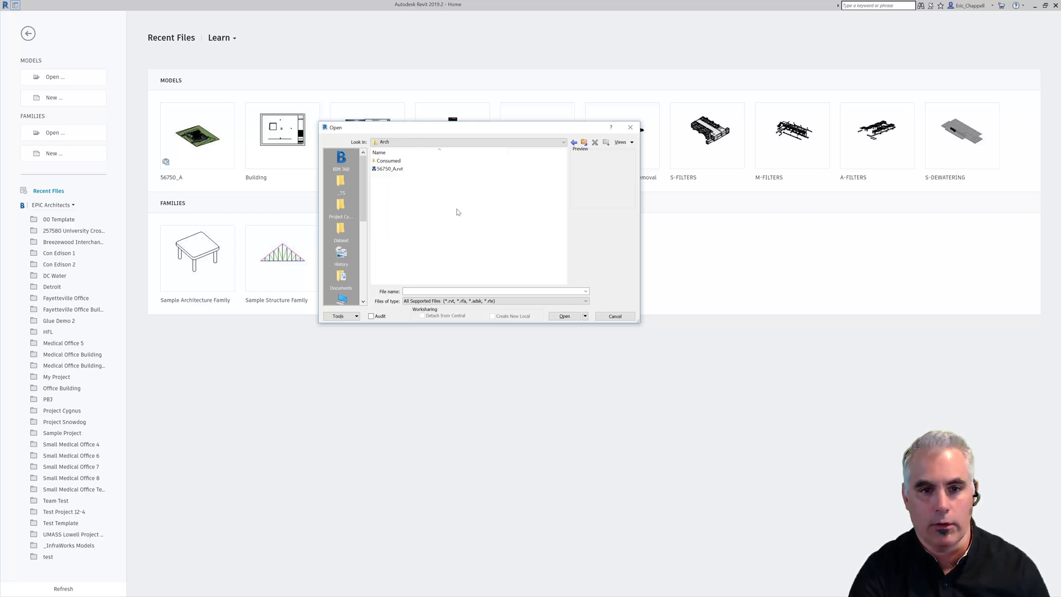
pyautogui.click(390, 169)
pyautogui.click(565, 316)
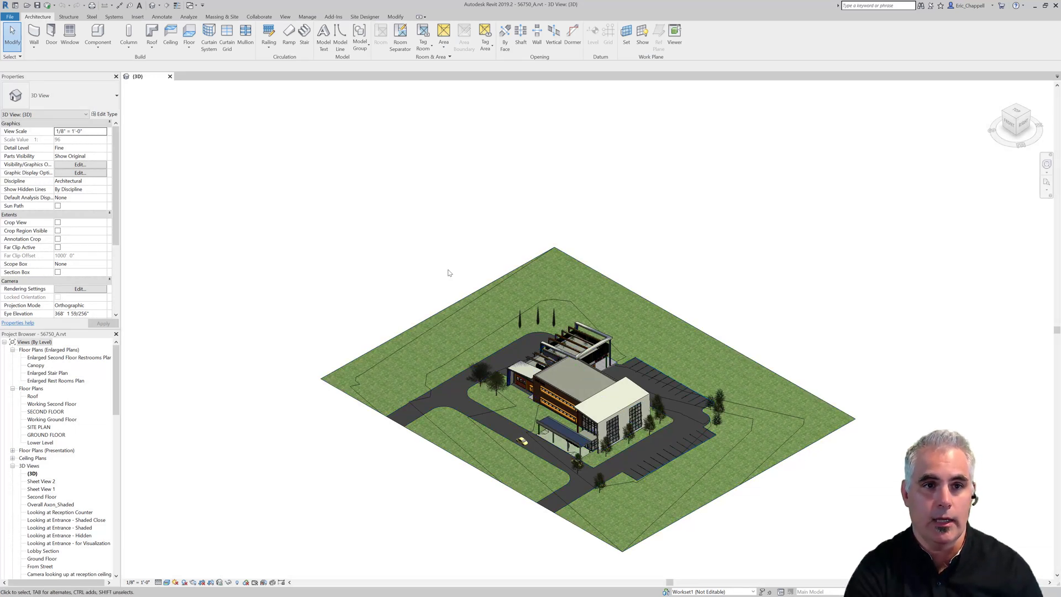
# Switch to BIM 360 in the browser and view the Arch team's aggregated project model in Design Collaboration
pyautogui.click(251, 17)
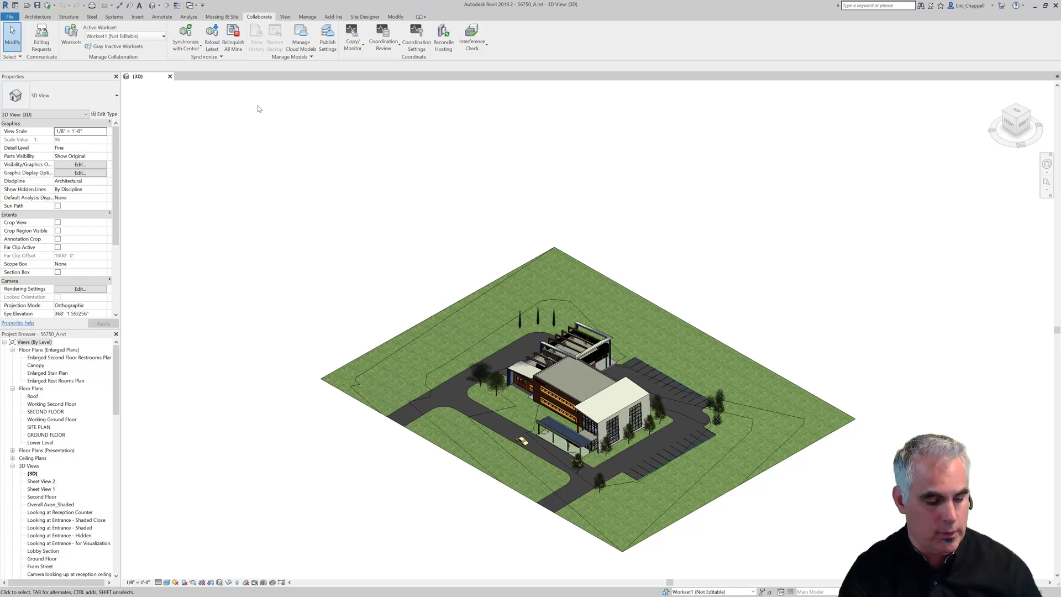
pyautogui.hotkey('alt', 'Tab')
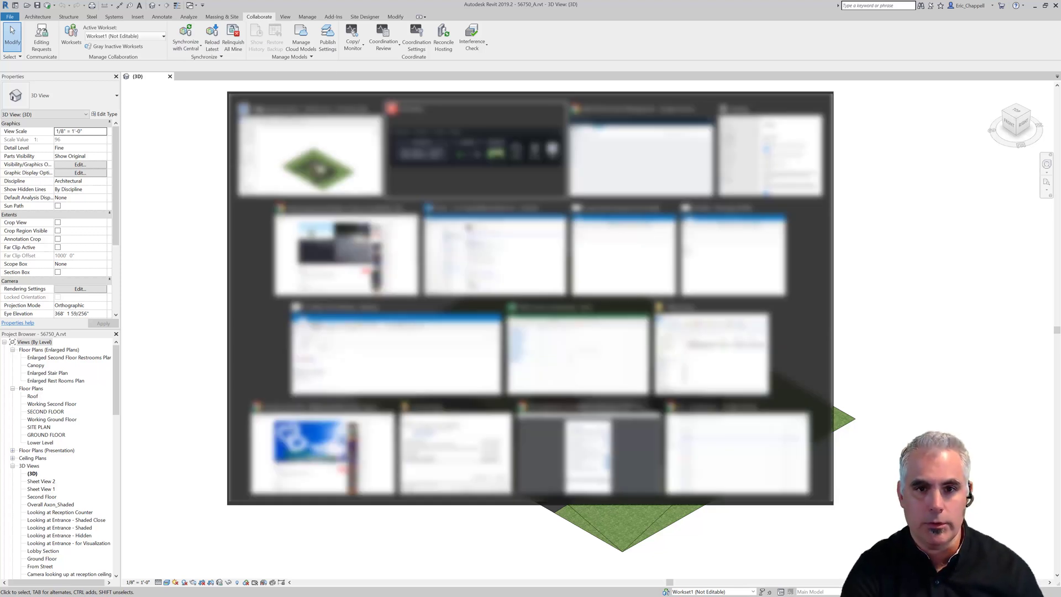
pyautogui.hotkey('alt', 'Tab')
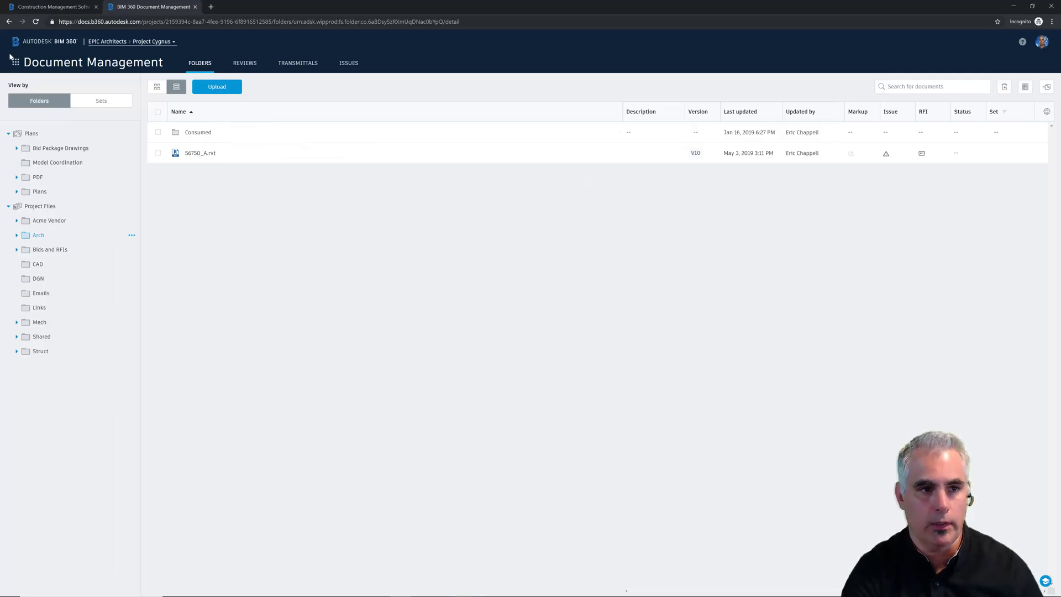
pyautogui.click(15, 62)
pyautogui.click(15, 62)
pyautogui.click(15, 61)
pyautogui.click(145, 160)
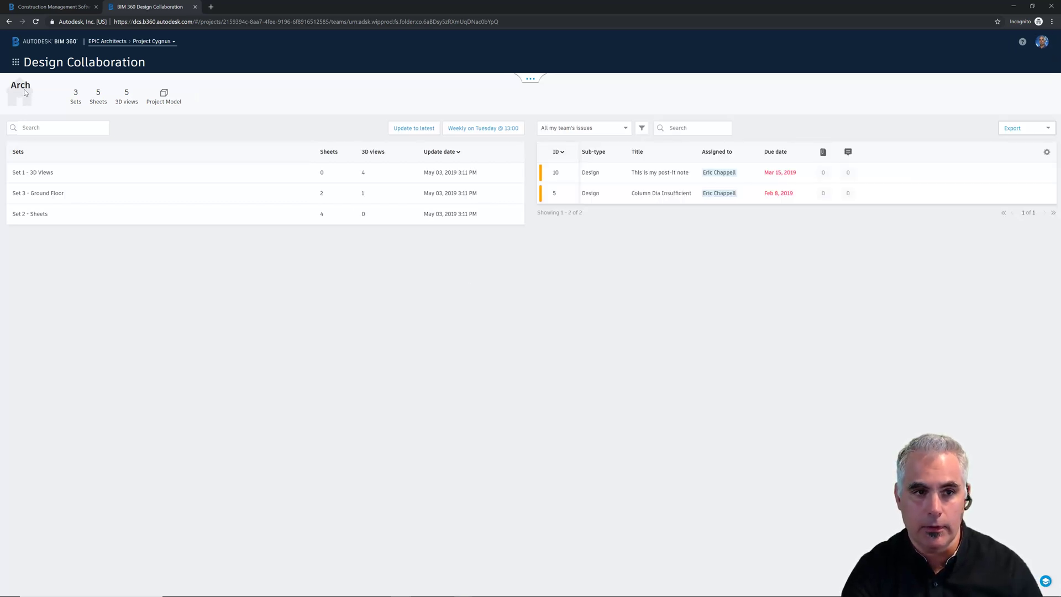
pyautogui.click(174, 105)
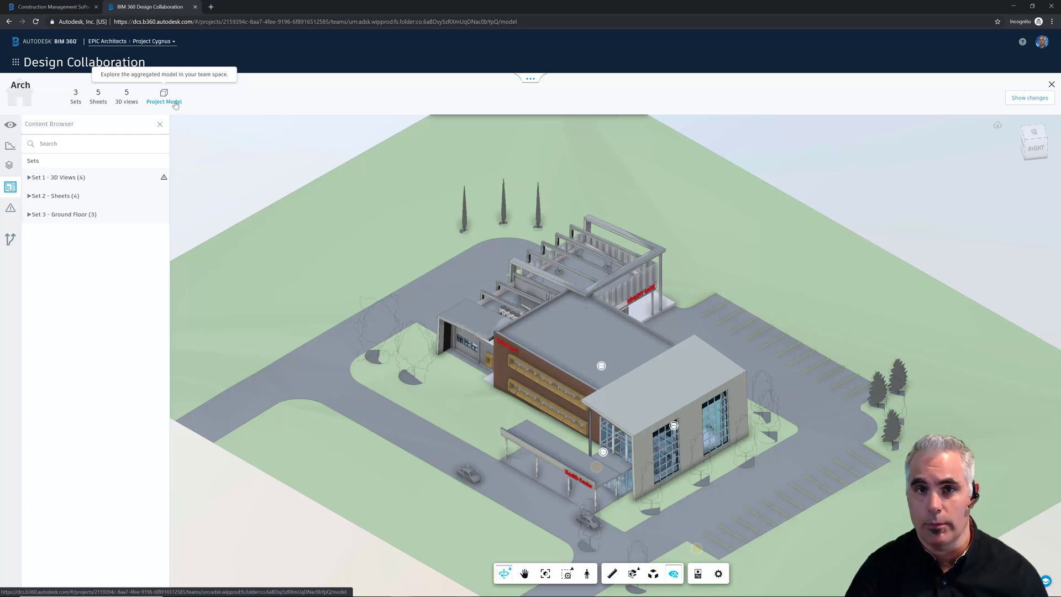
# Display the contents of the Arch folder under Project Files in Document Management
pyautogui.click(15, 64)
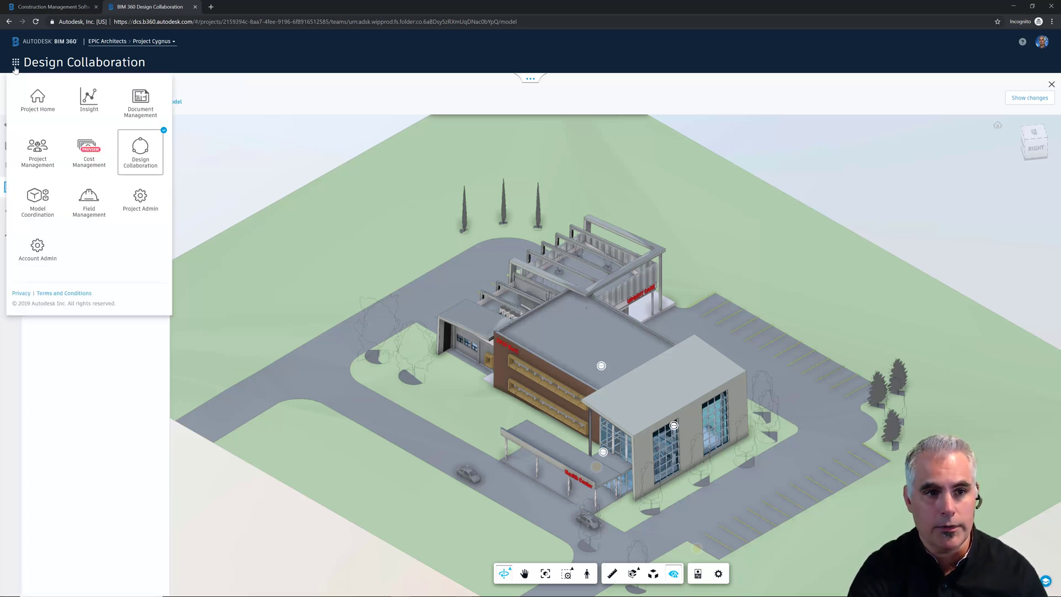
pyautogui.click(133, 105)
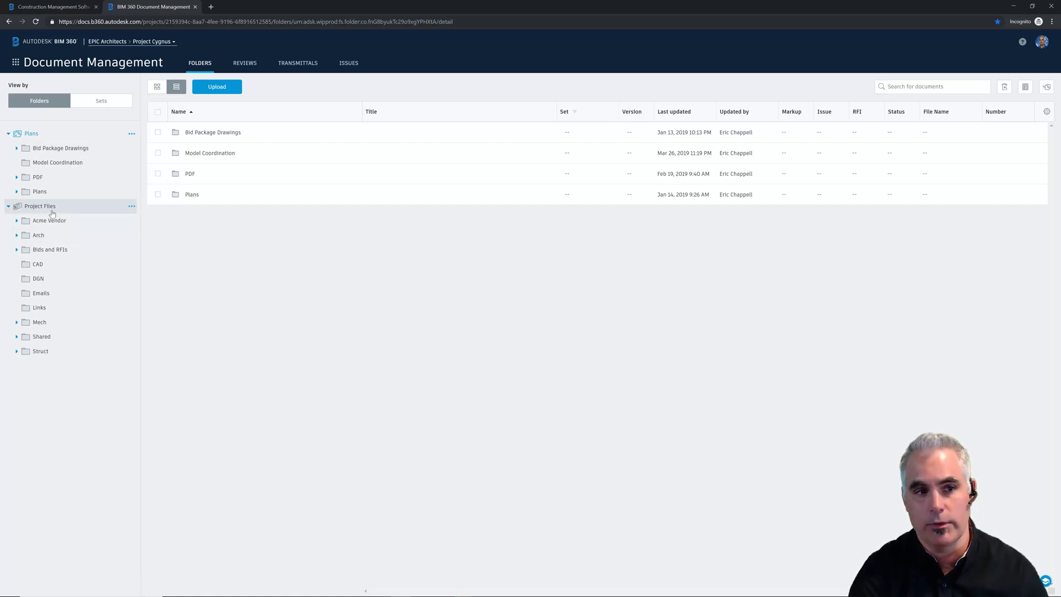
pyautogui.click(36, 236)
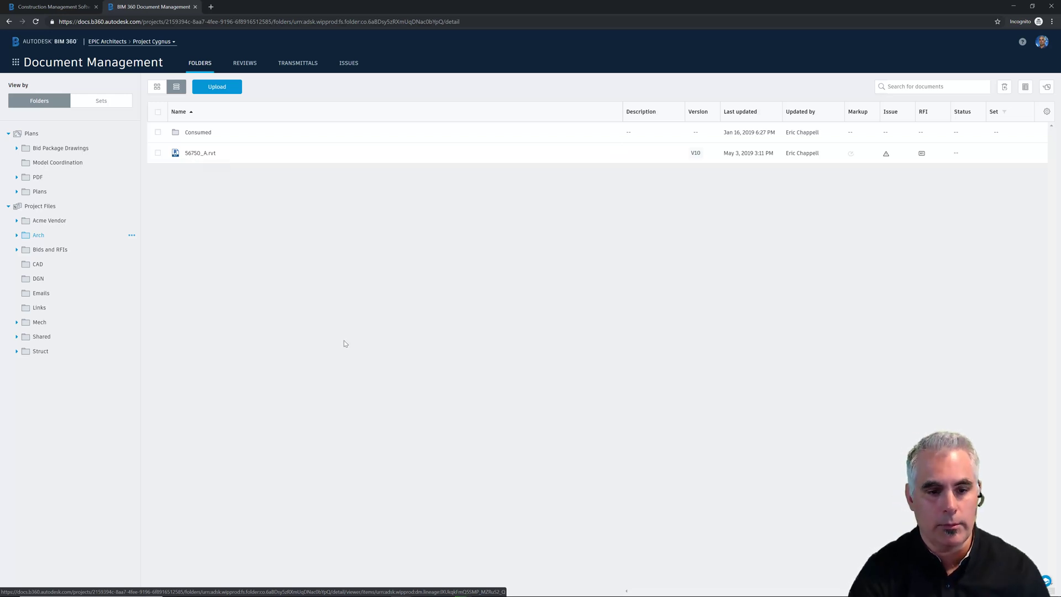
# Switch to Revit and draw four chained walls forming a closed rectangle on the lawn beside the tree, in front of the building
pyautogui.hotkey('alt', 'Tab')
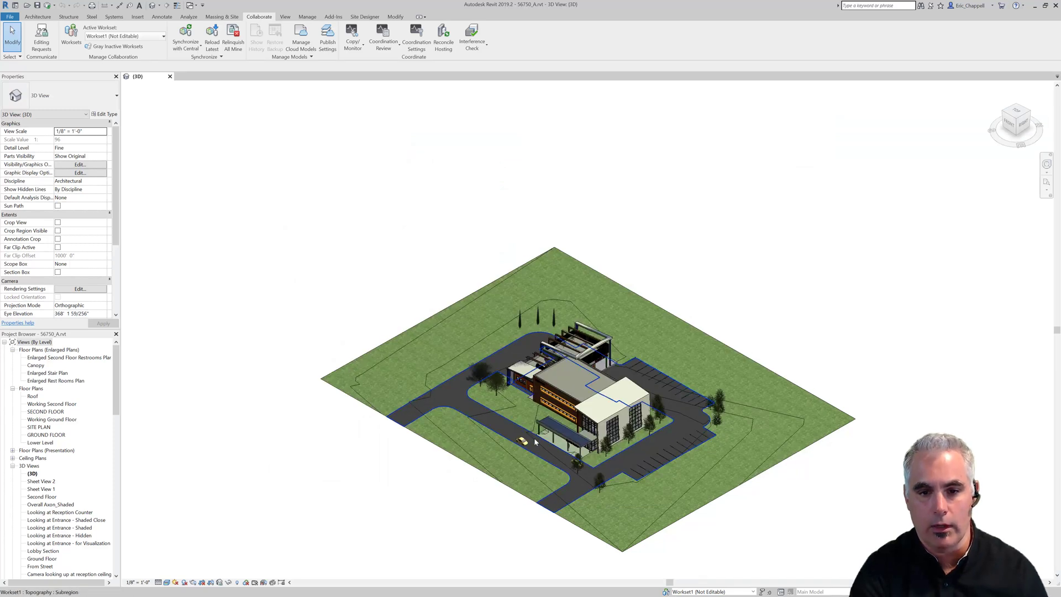
pyautogui.scroll(3, 533, 438)
pyautogui.scroll(3, 534, 438)
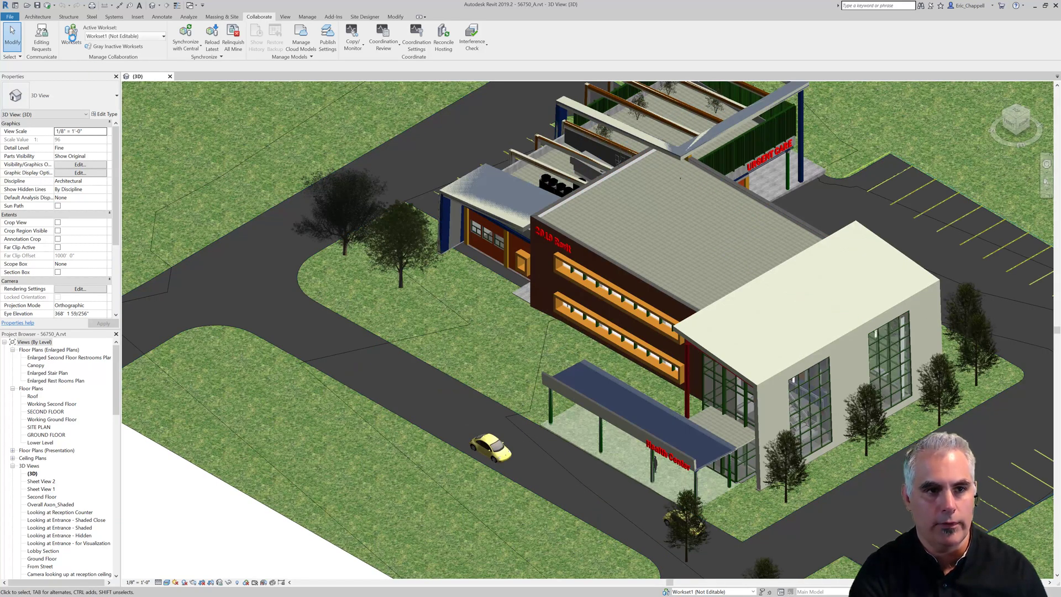
pyautogui.click(38, 16)
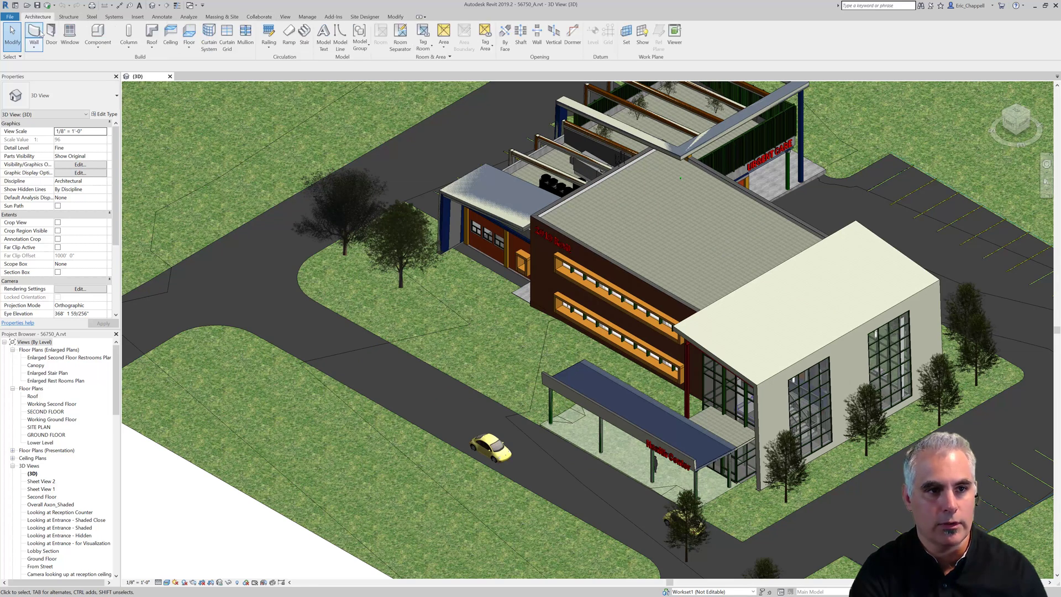
pyautogui.press('w')
pyautogui.press('a')
pyautogui.click(418, 306)
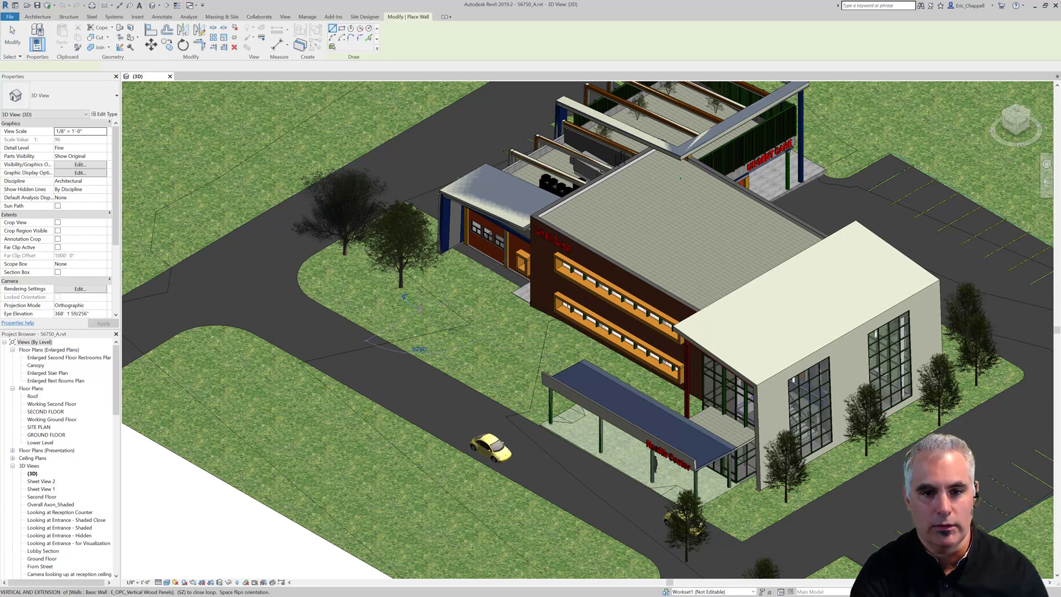
pyautogui.click(481, 344)
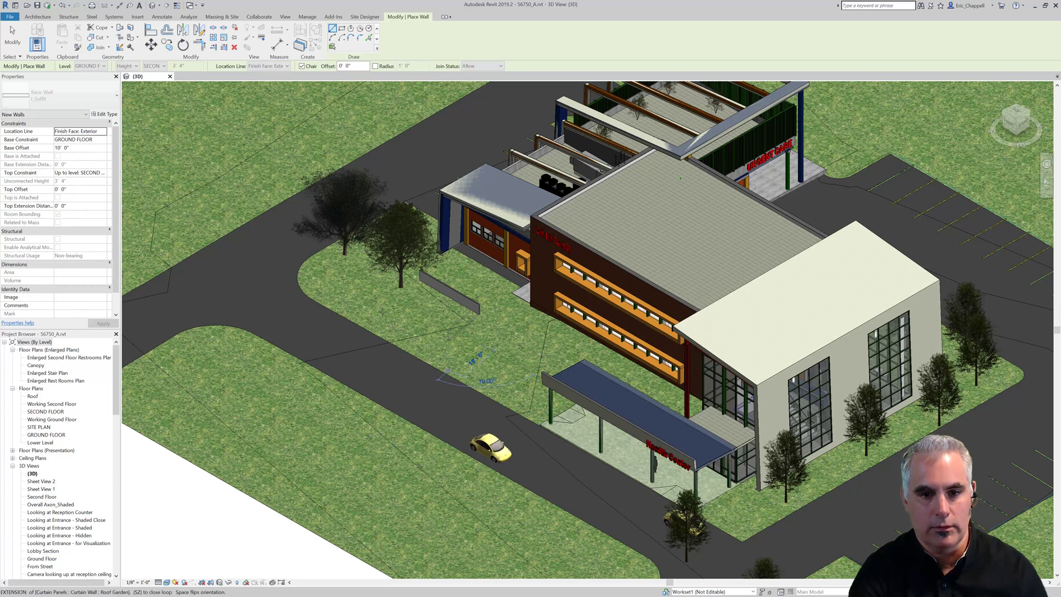
pyautogui.click(436, 376)
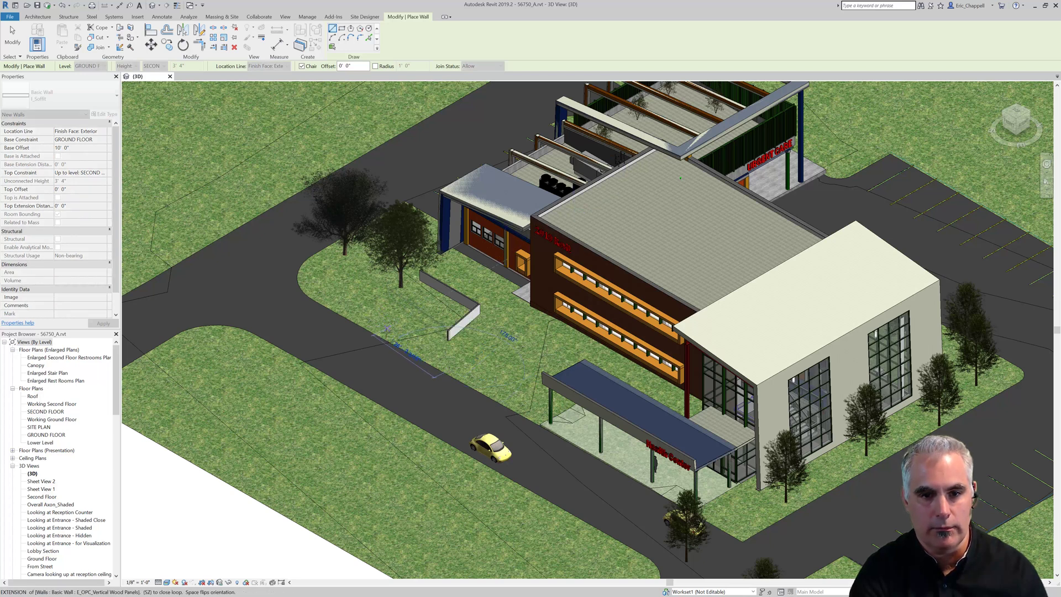
pyautogui.click(389, 333)
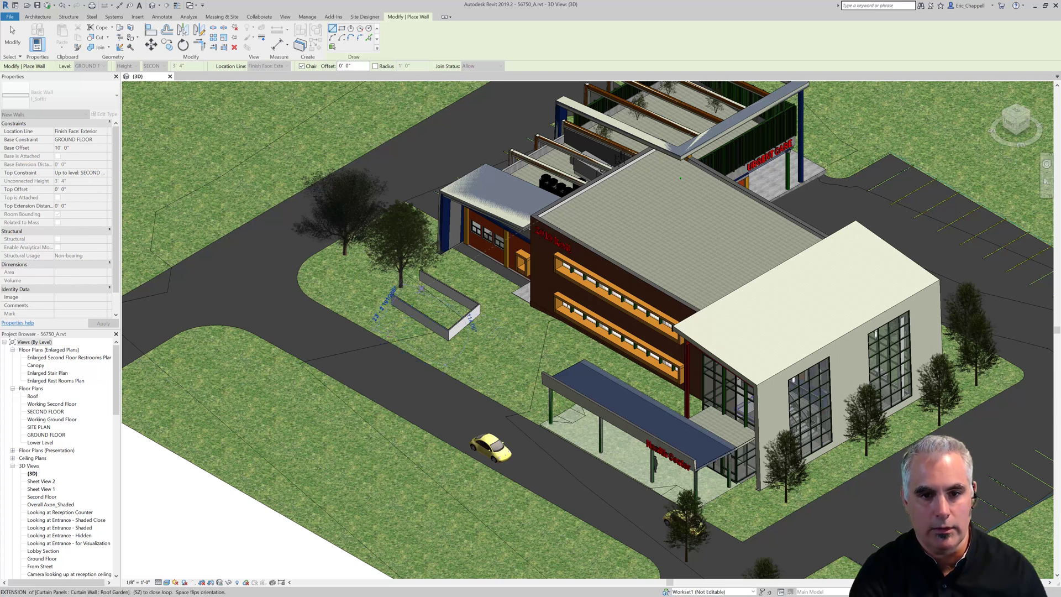
pyautogui.click(424, 270)
pyautogui.press('Escape')
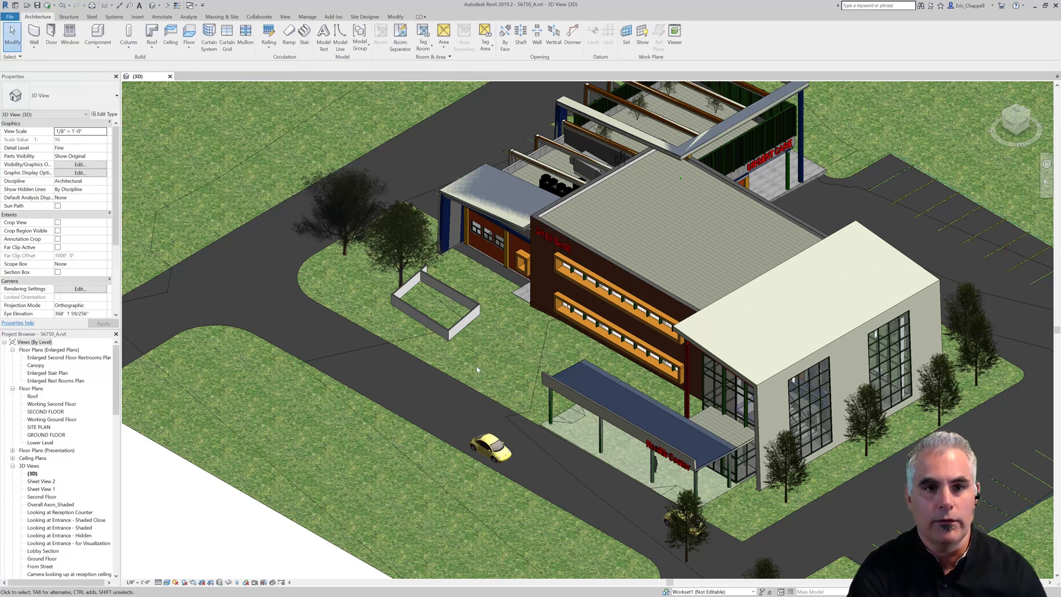
# Synchronize the model with its BIM 360 central model, keeping the default synchronization options
pyautogui.click(258, 17)
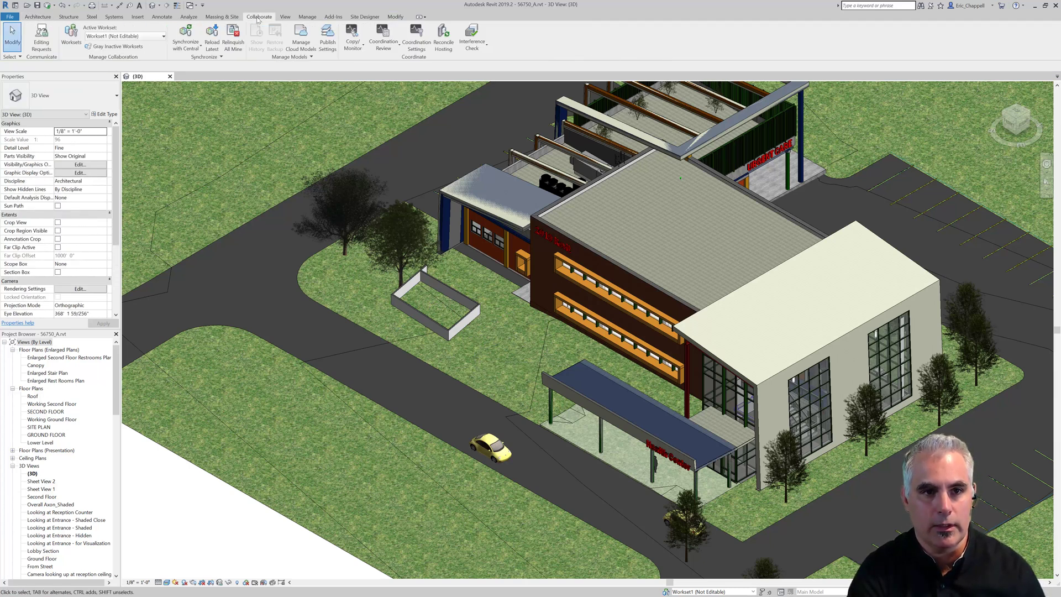
pyautogui.click(195, 32)
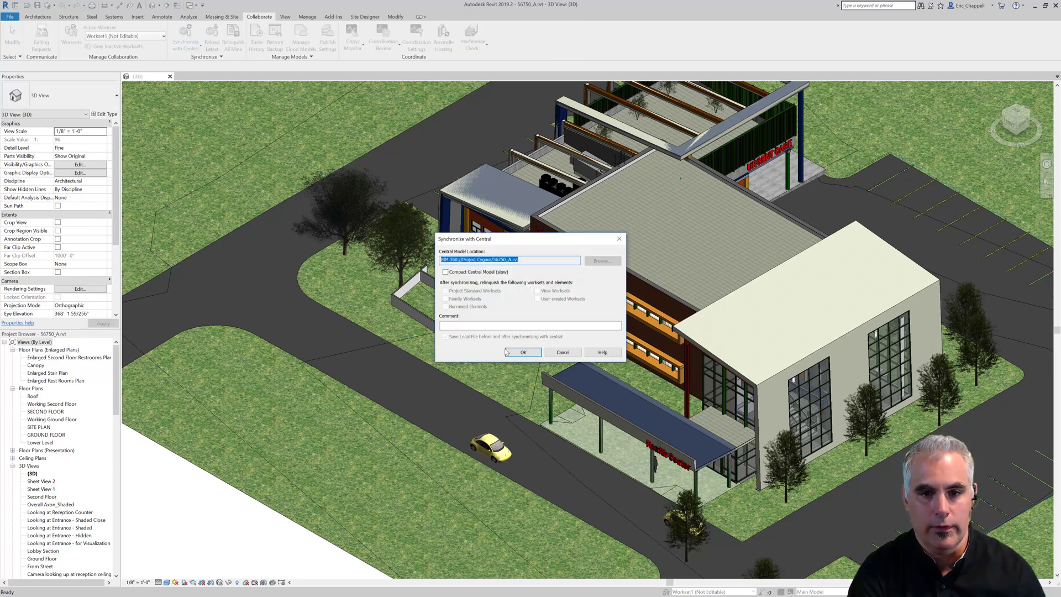
pyautogui.click(512, 354)
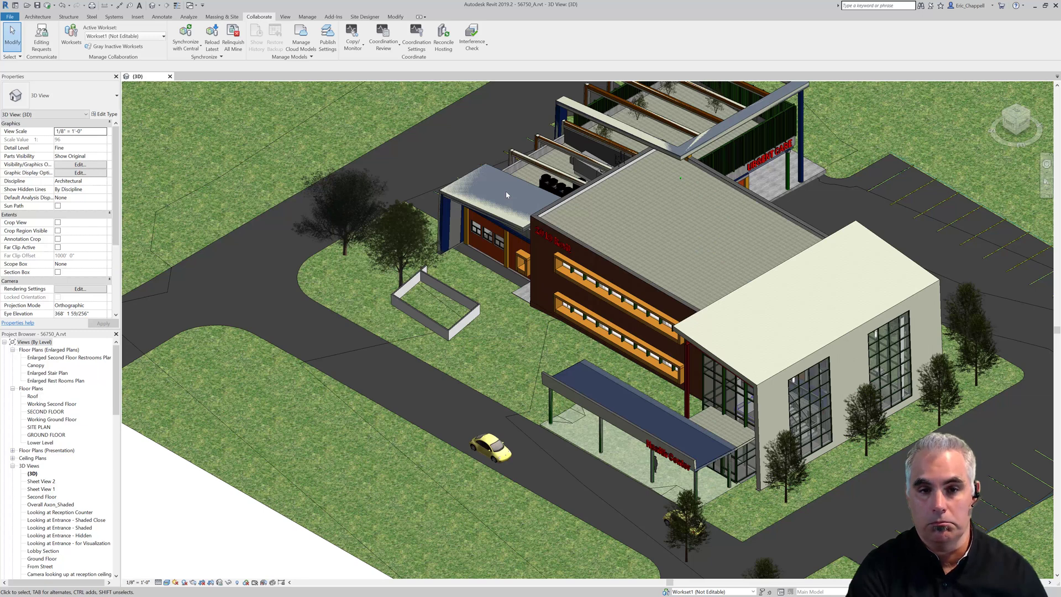
# Switch to BIM 360 in the browser, refresh the Arch folder and inspect the 3D view of 56750_A.rvt
pyautogui.hotkey('alt', 'Tab')
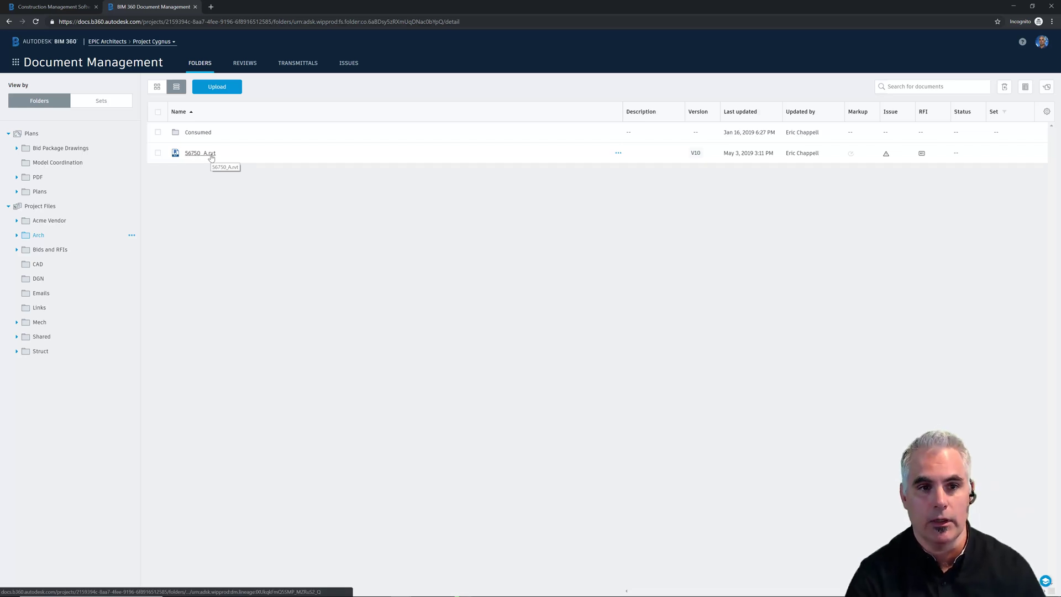
pyautogui.click(38, 24)
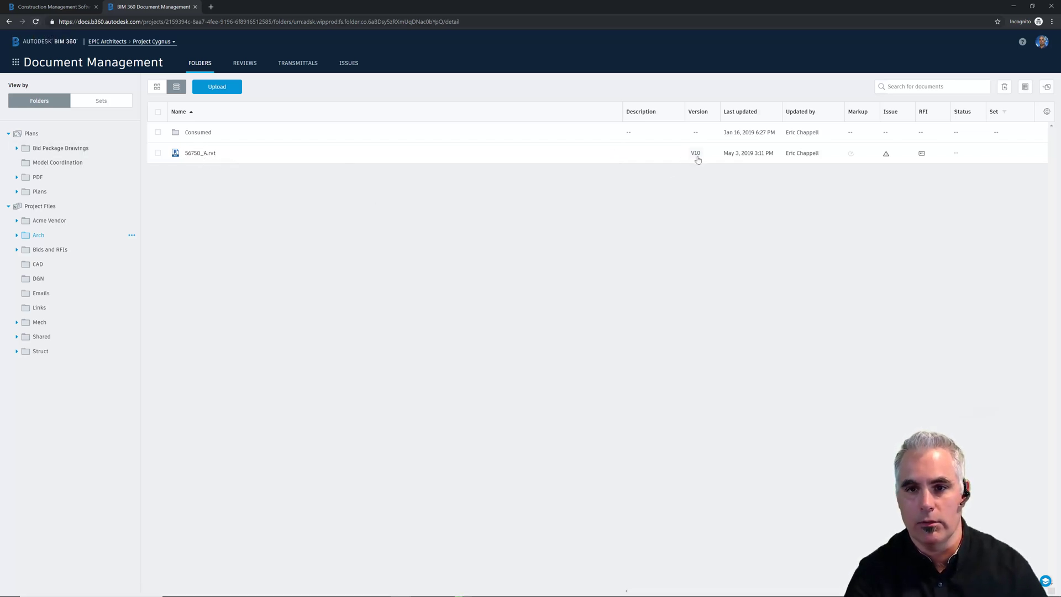
pyautogui.click(205, 154)
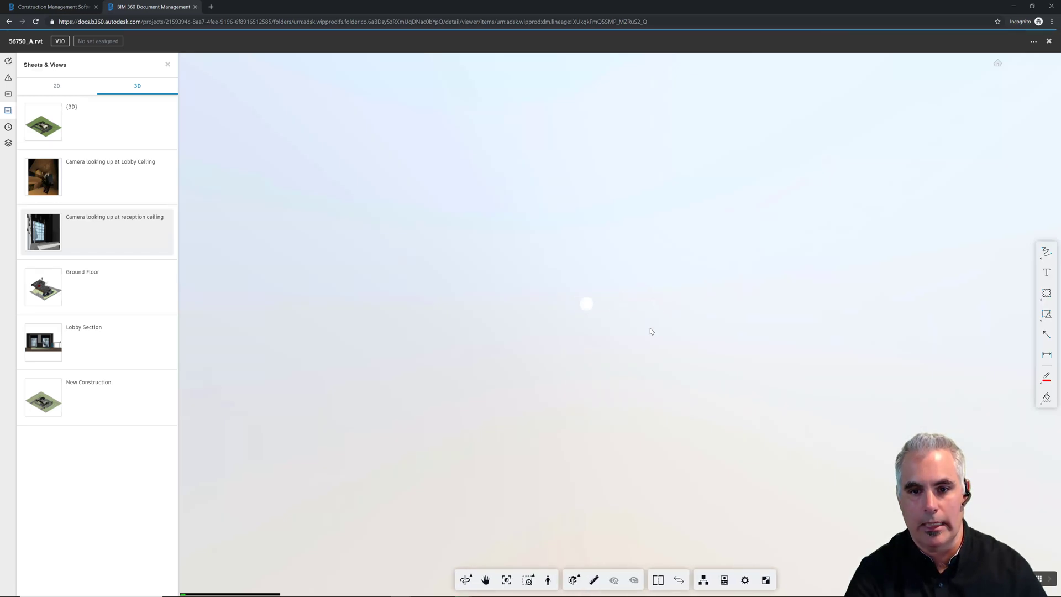
pyautogui.scroll(-10, 601, 386)
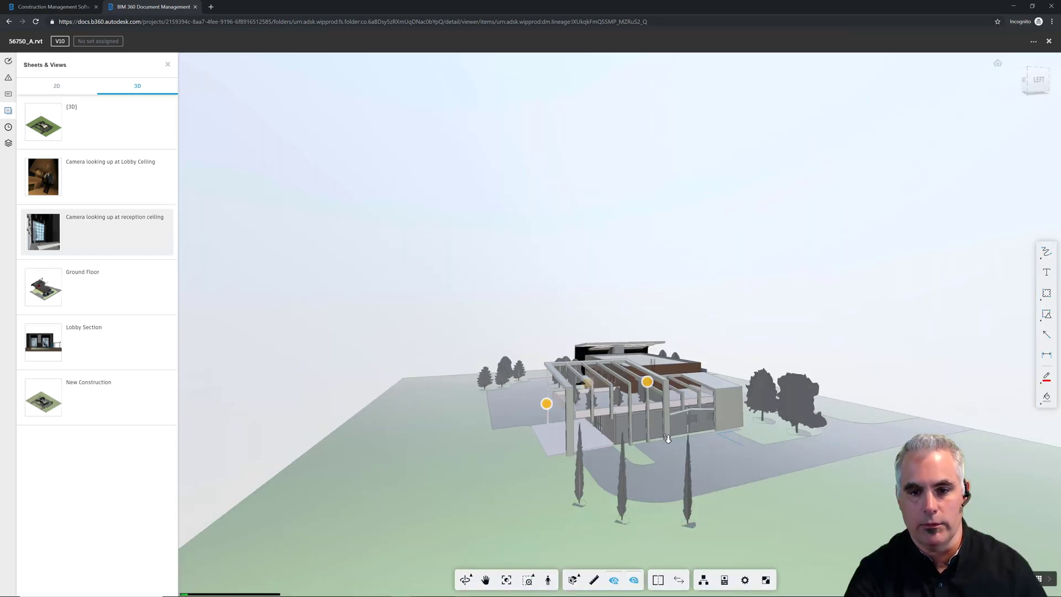
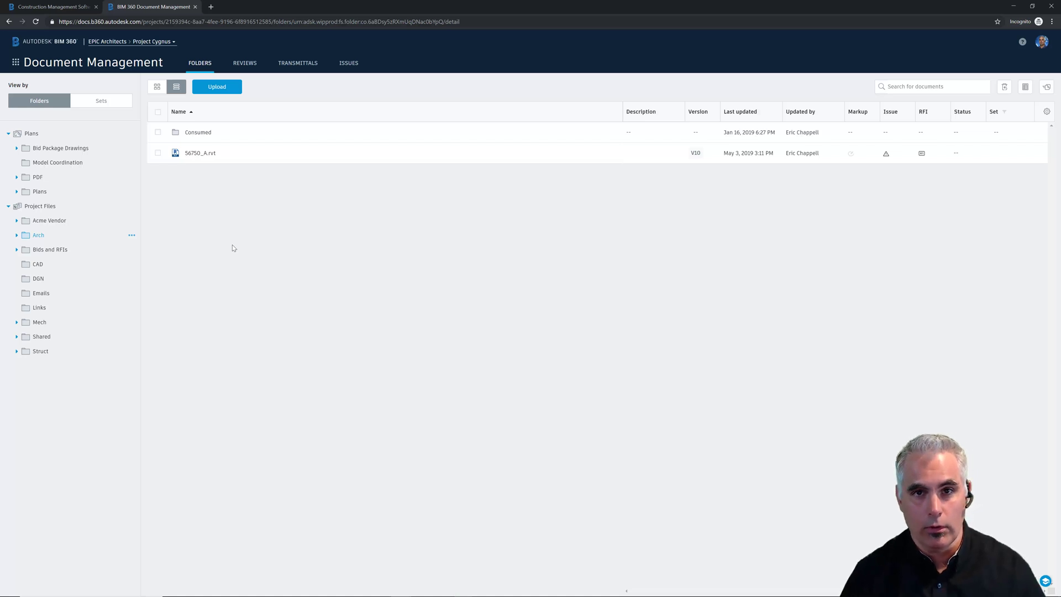
# Open Design Collaboration to check the update dates of the Arch team's sets
pyautogui.click(15, 63)
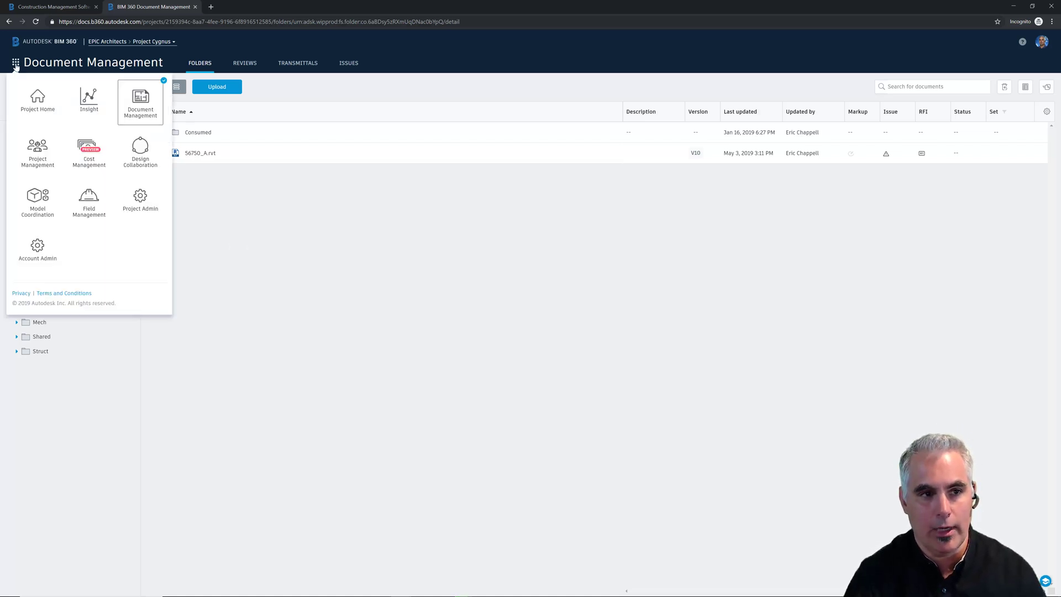
pyautogui.click(137, 162)
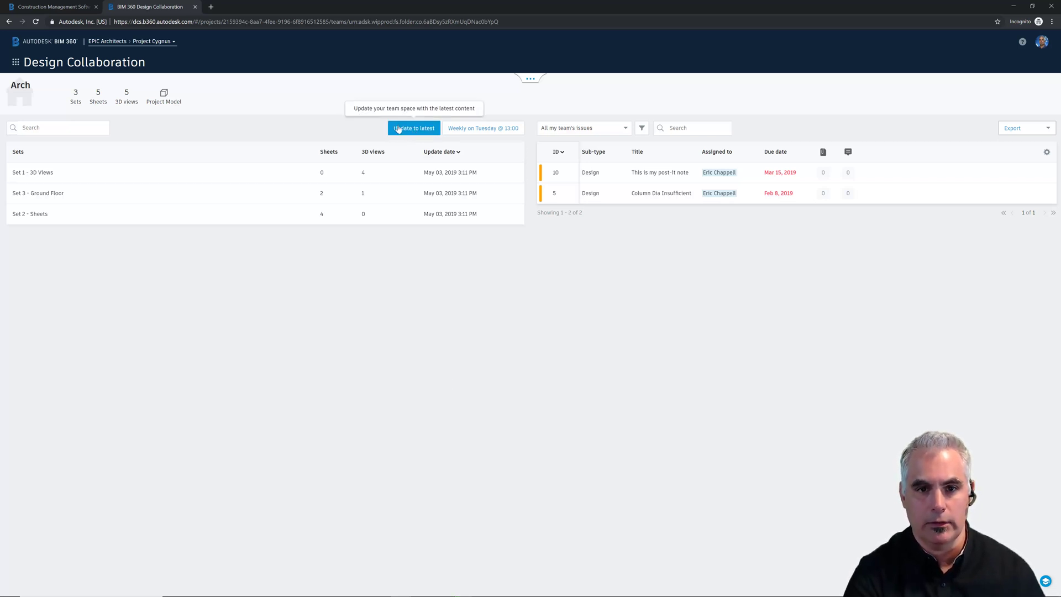
# Switch to Revit and check the publish option for 56750_A.rvt among Project Cygnus's cloud models, leaving it unpublished
pyautogui.hotkey('alt', 'Tab')
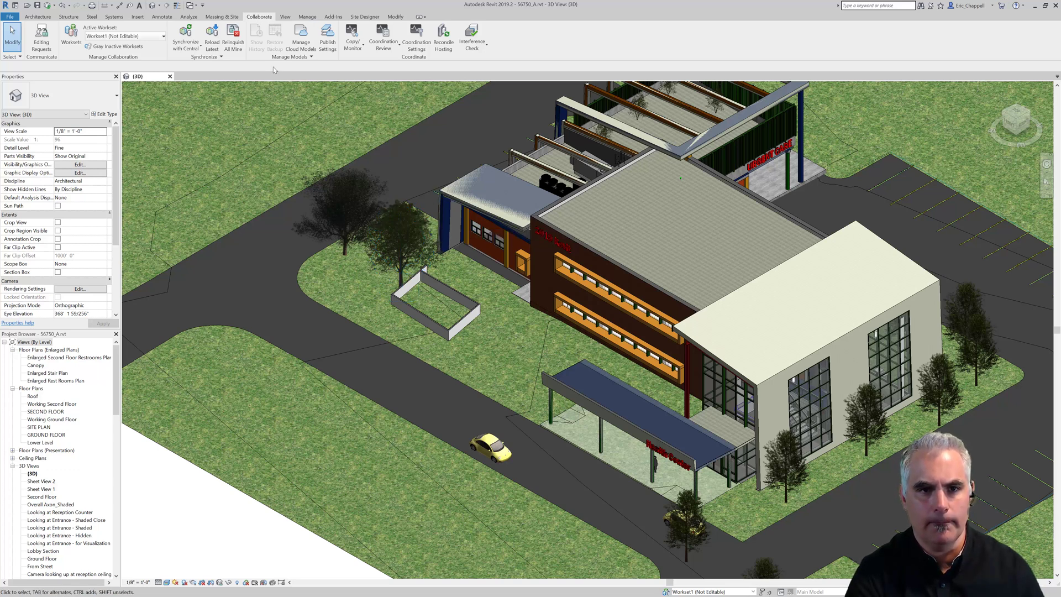
pyautogui.click(301, 38)
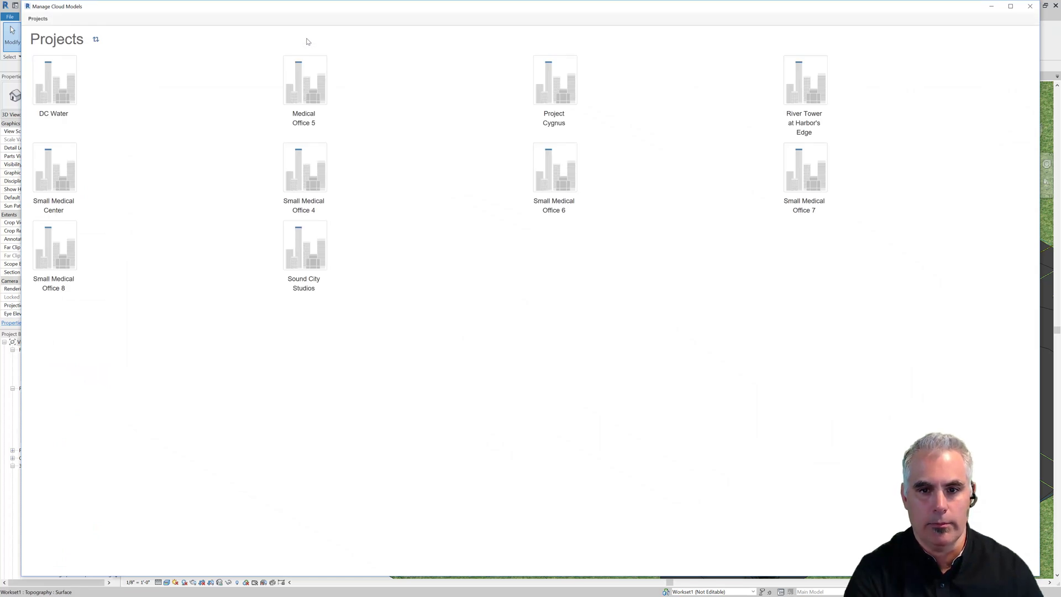
pyautogui.click(542, 92)
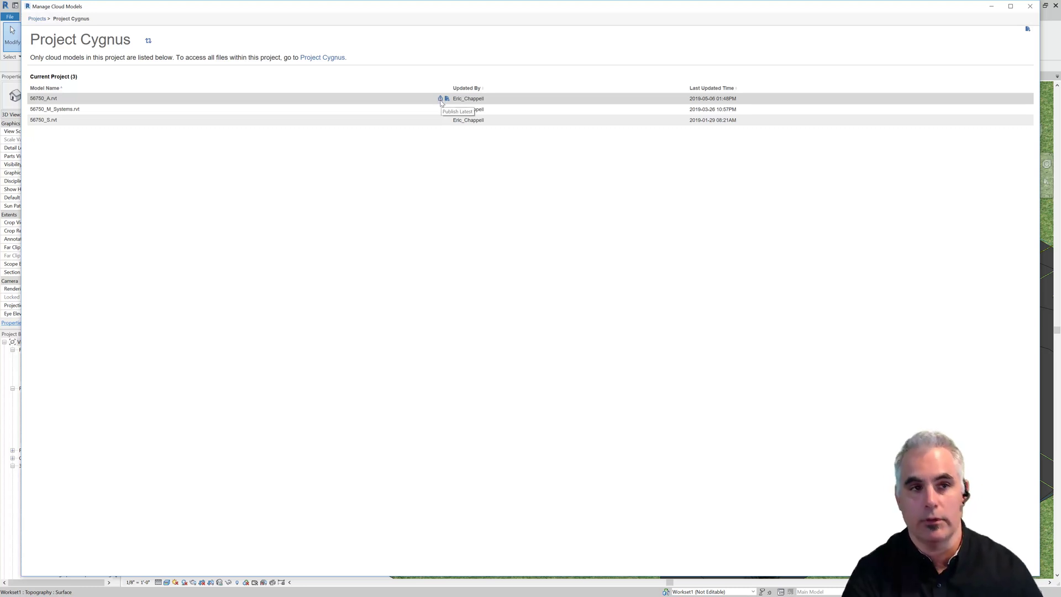
pyautogui.click(1029, 7)
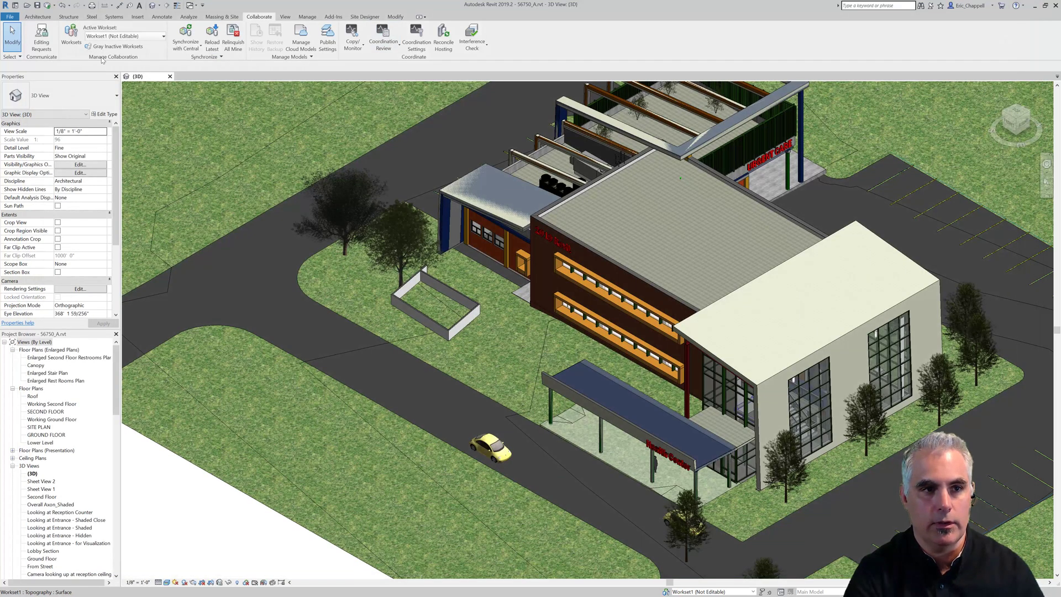
# Go to Revit's home screen and browse the EPIC Architects account to Project Cygnus's Project Files > Arch folder
pyautogui.click(15, 5)
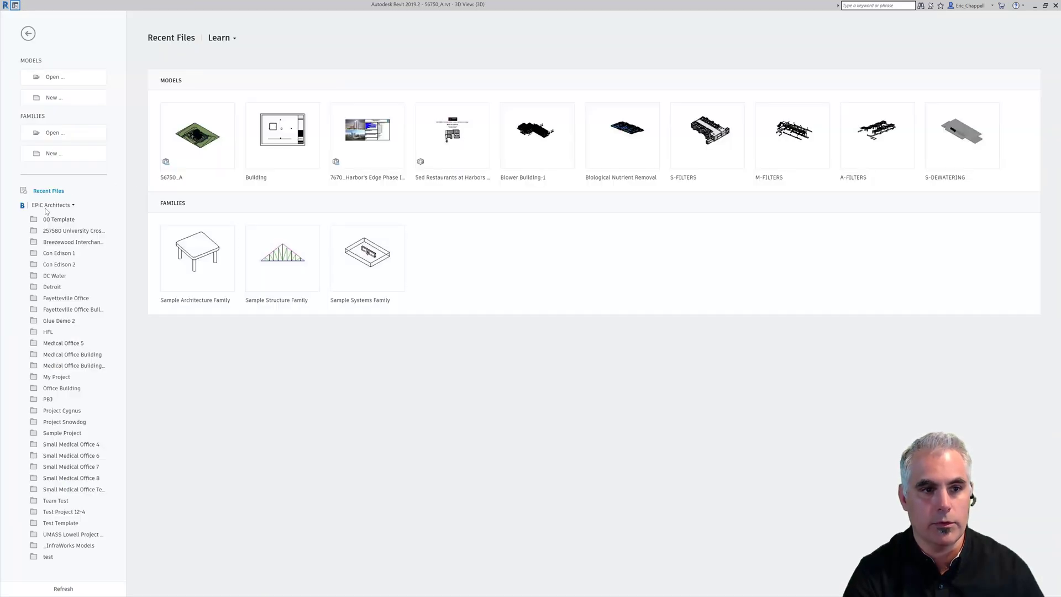
pyautogui.click(73, 206)
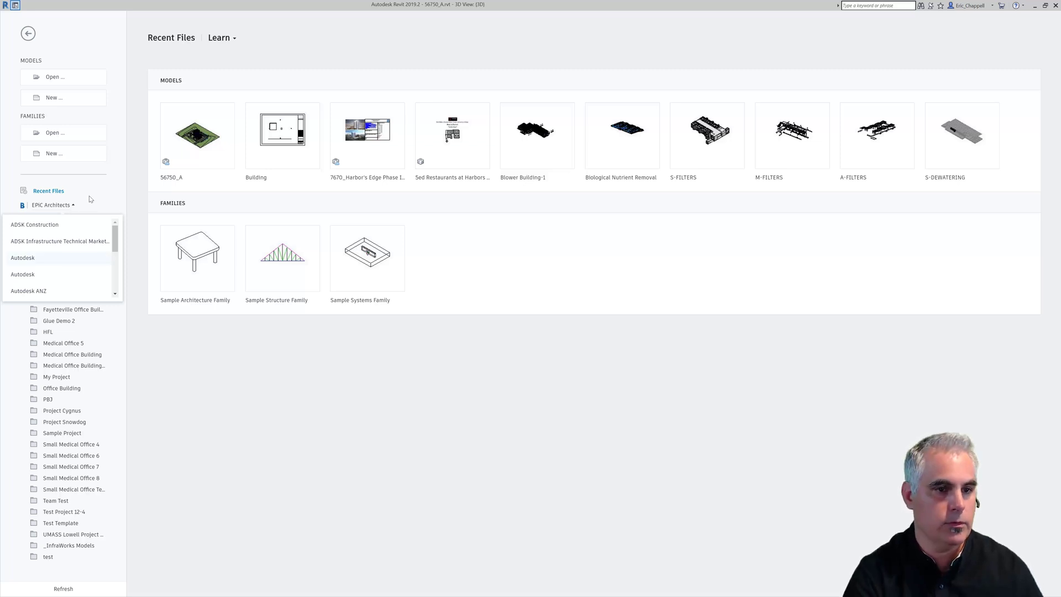
pyautogui.click(89, 196)
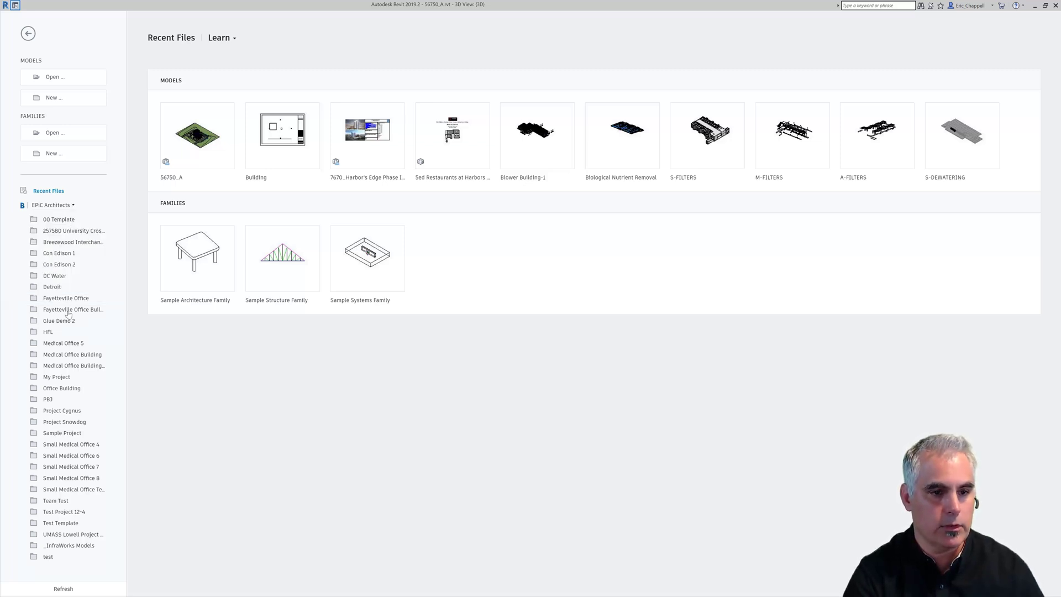
pyautogui.click(66, 411)
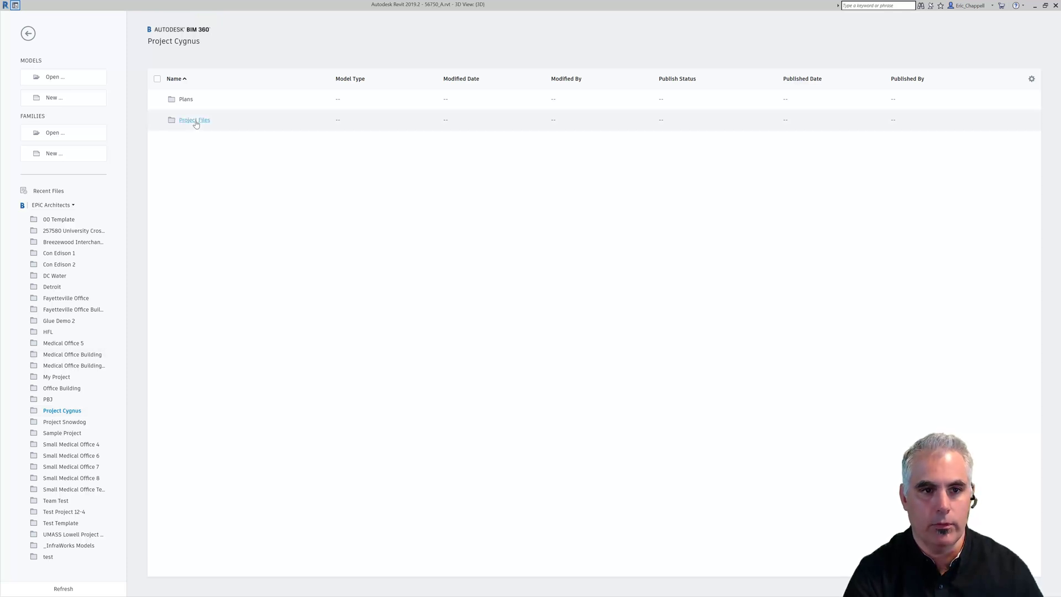
pyautogui.click(196, 122)
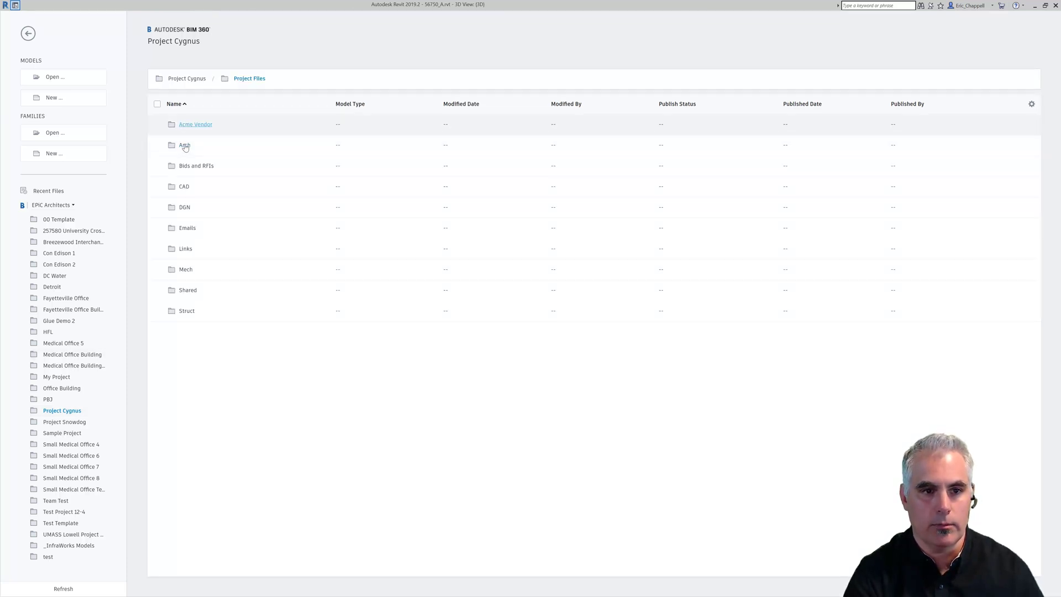
pyautogui.click(185, 145)
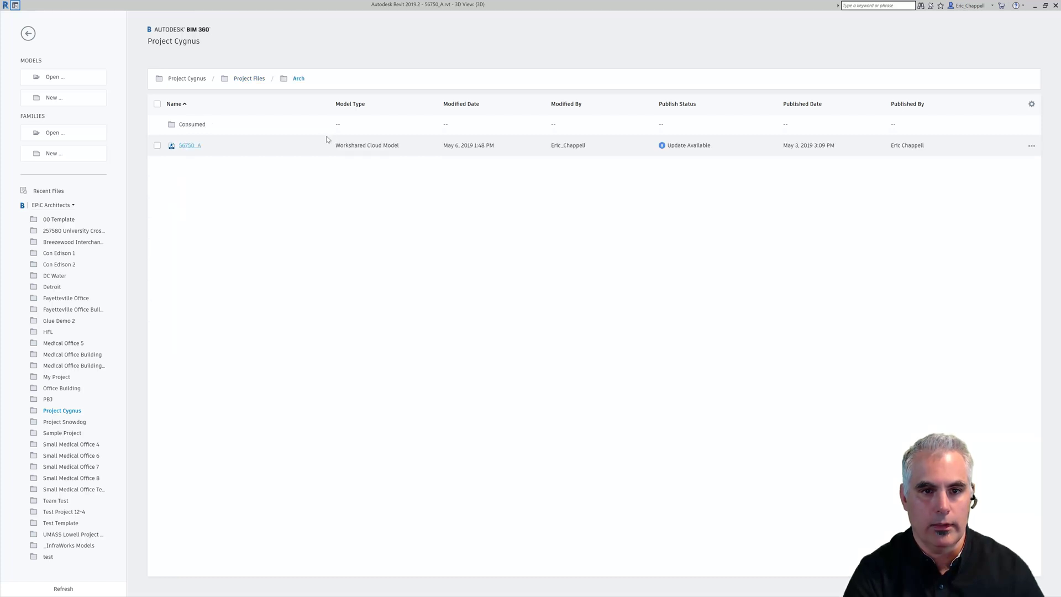
# Publish the cloud model 56750_A to BIM 360 Project Cygnus
pyautogui.click(157, 147)
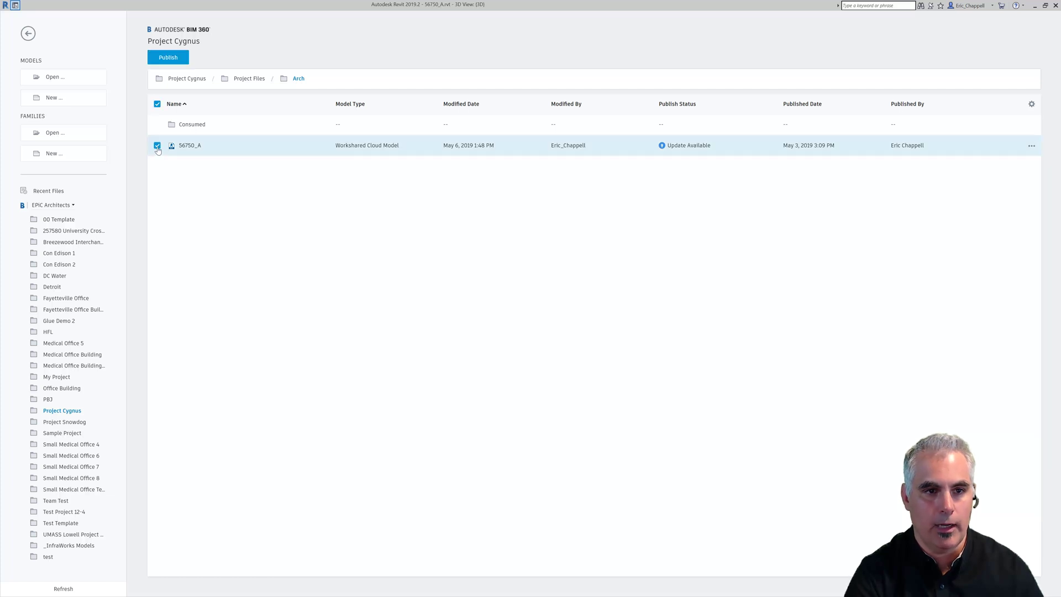
pyautogui.click(168, 59)
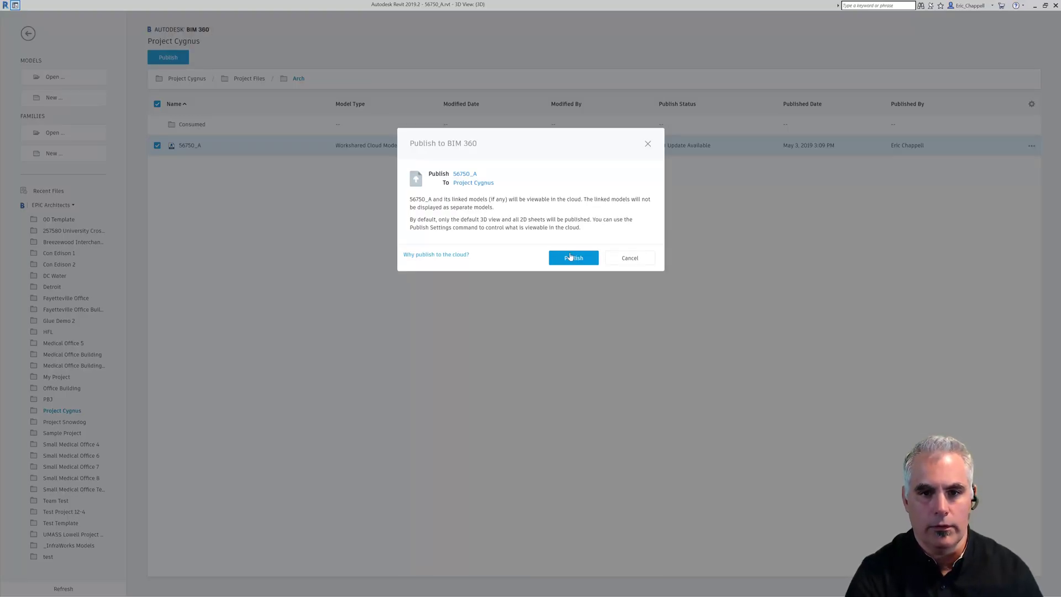
pyautogui.click(572, 258)
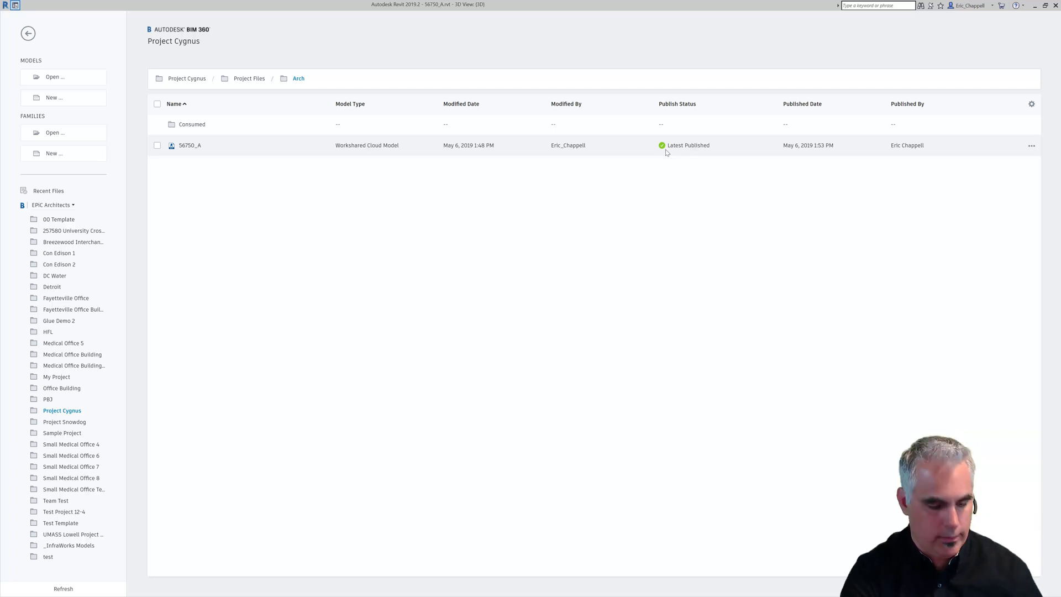
# Switch to BIM 360 in the browser, check the Arch sets' update progress, and open the Arch folder in Document Management
pyautogui.hotkey('alt', 'Tab')
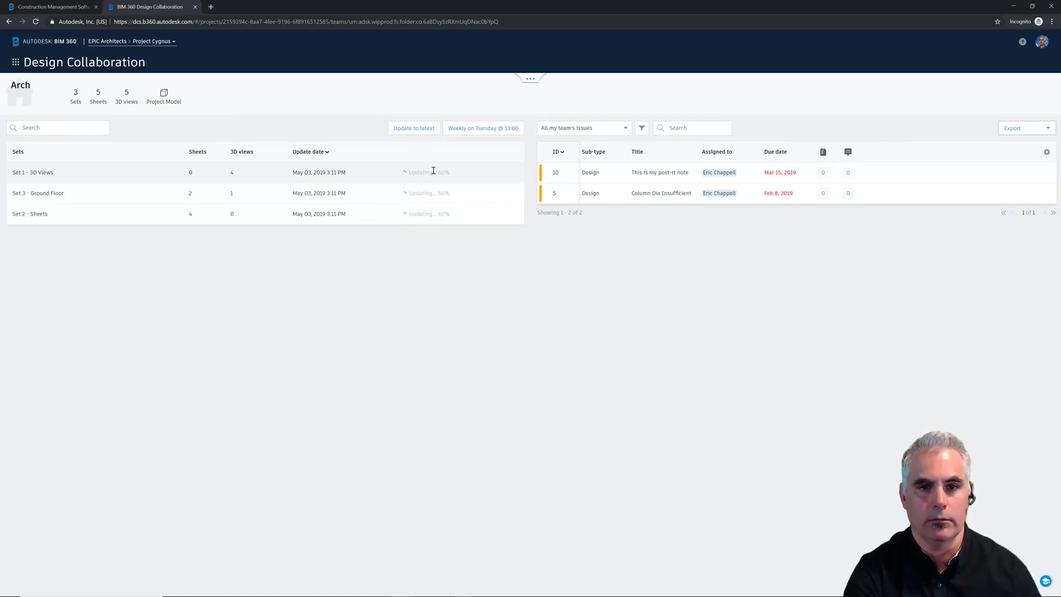
pyautogui.click(16, 63)
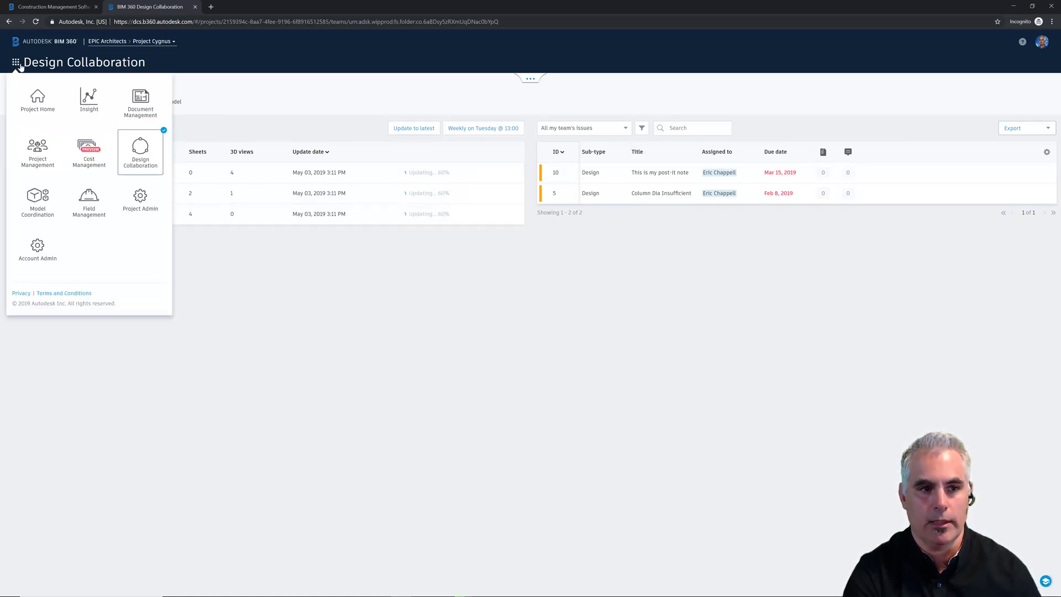
pyautogui.click(135, 112)
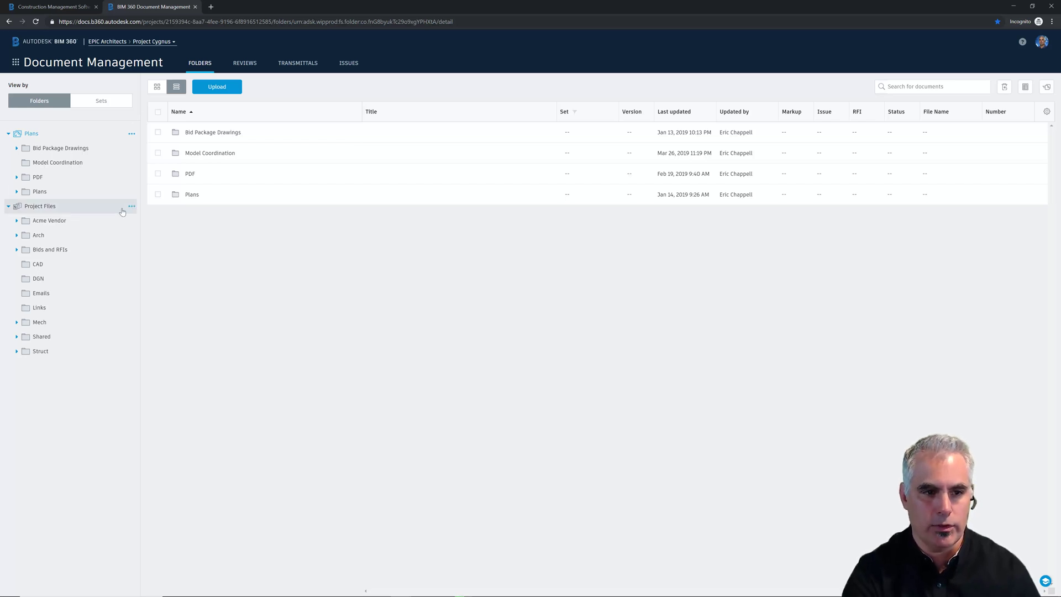
pyautogui.click(39, 232)
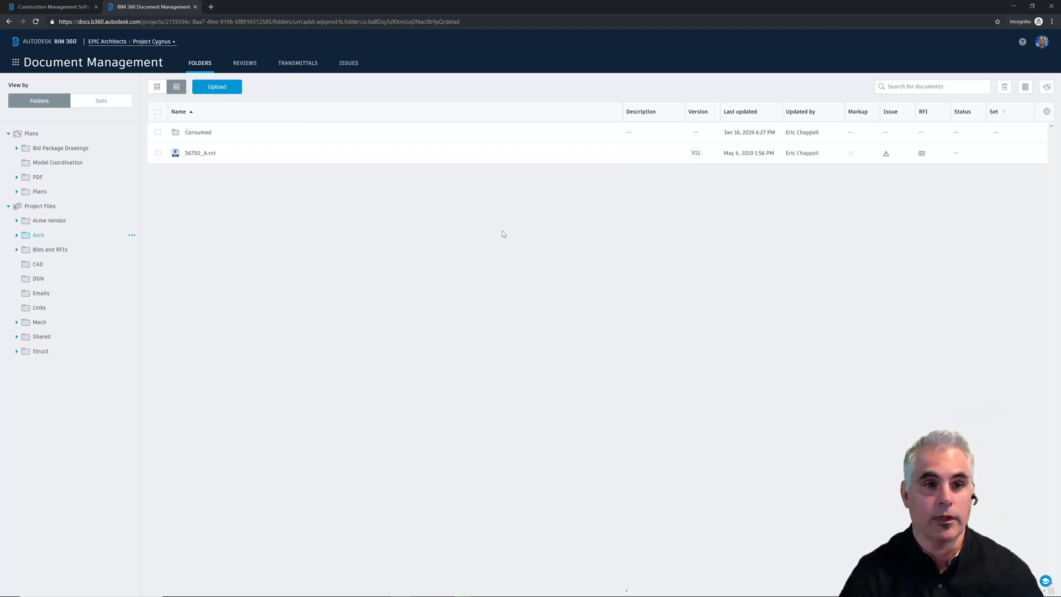
# Open 56750_A.rvt in the viewer and inspect the rectangular walls beside the tree in the {3D} view
pyautogui.click(210, 153)
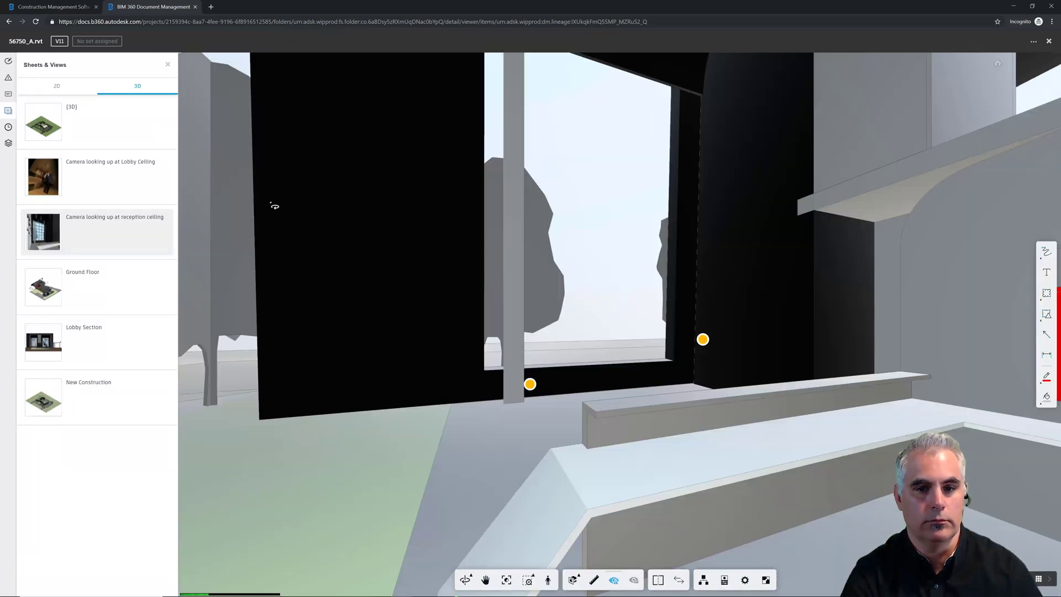
pyautogui.click(67, 128)
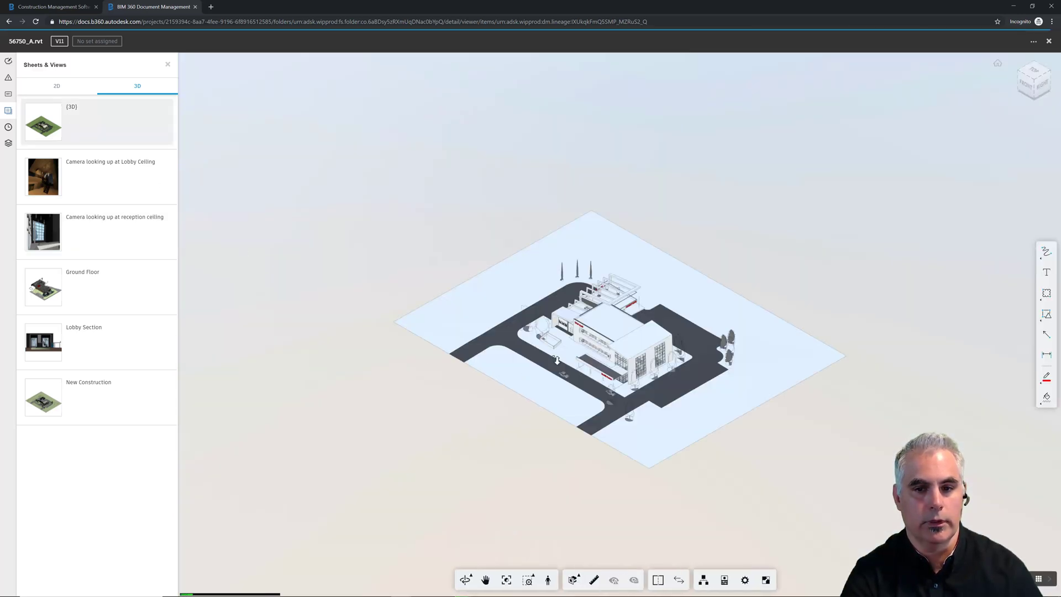
pyautogui.scroll(5, 553, 355)
pyautogui.scroll(3, 553, 355)
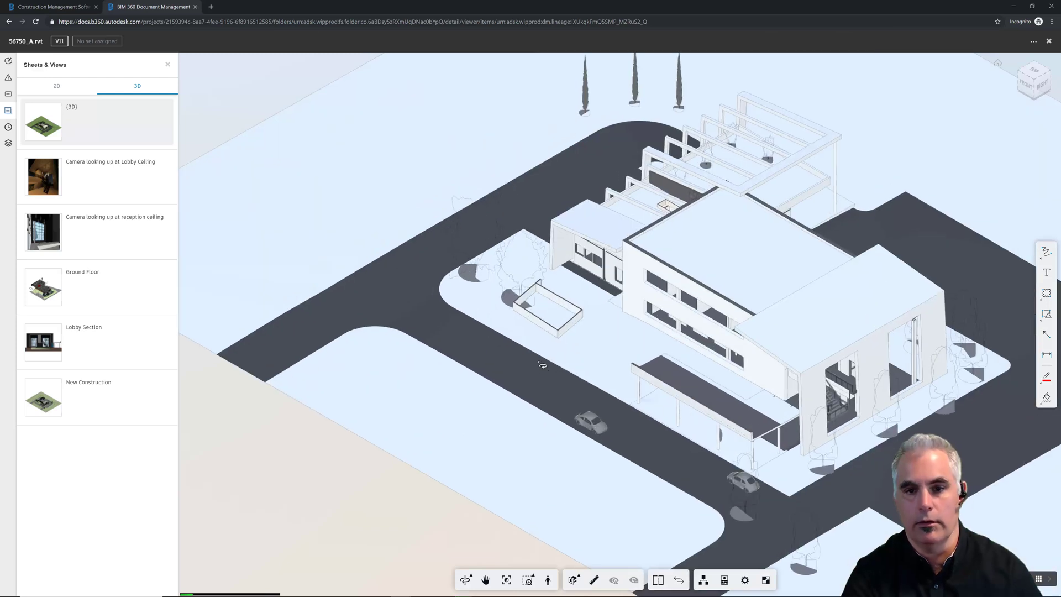